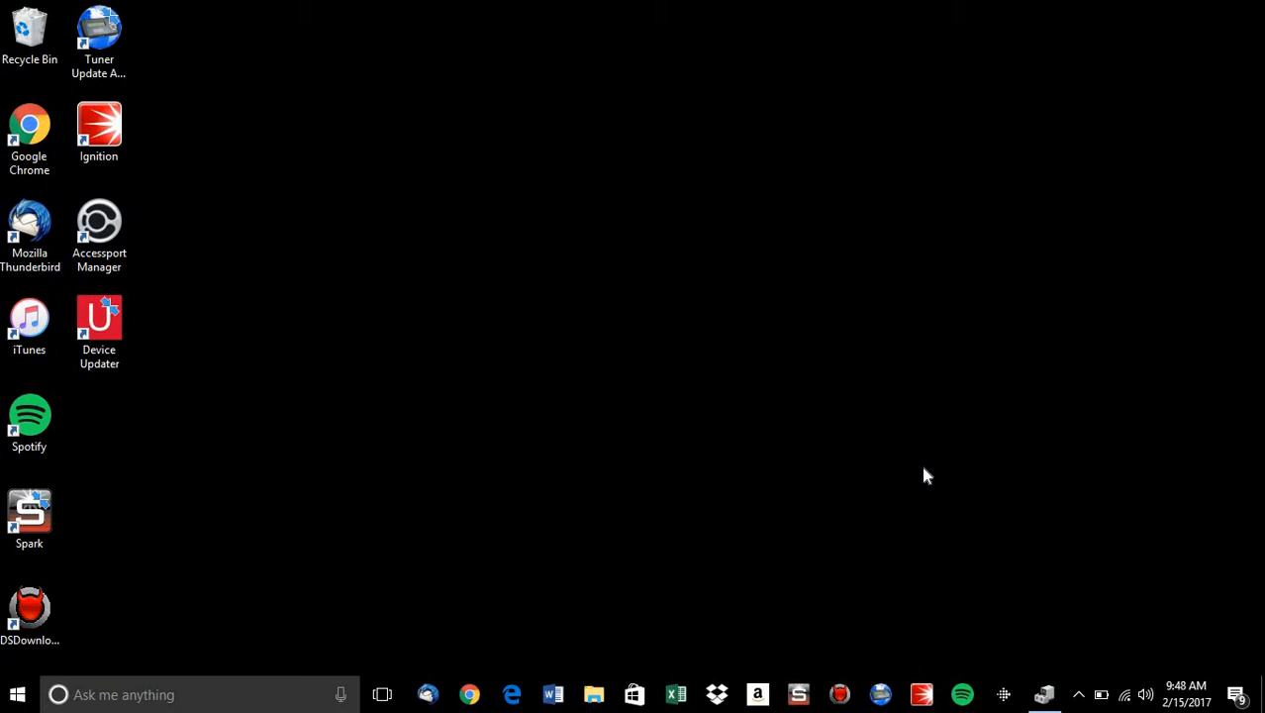
View the Downloads page of discounttuners.com in Chrome, and minimize the browser
{"action": "left_click", "coordinate": [469, 694]}
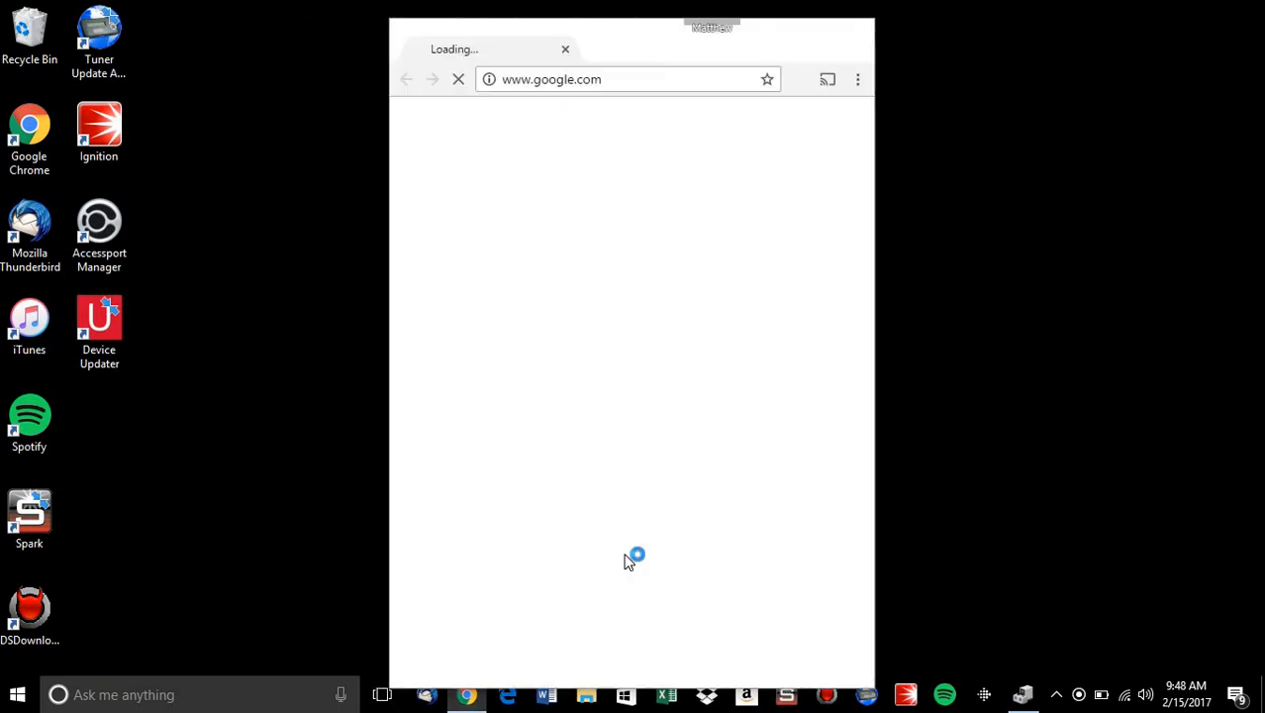
{"action": "left_click", "coordinate": [809, 31]}
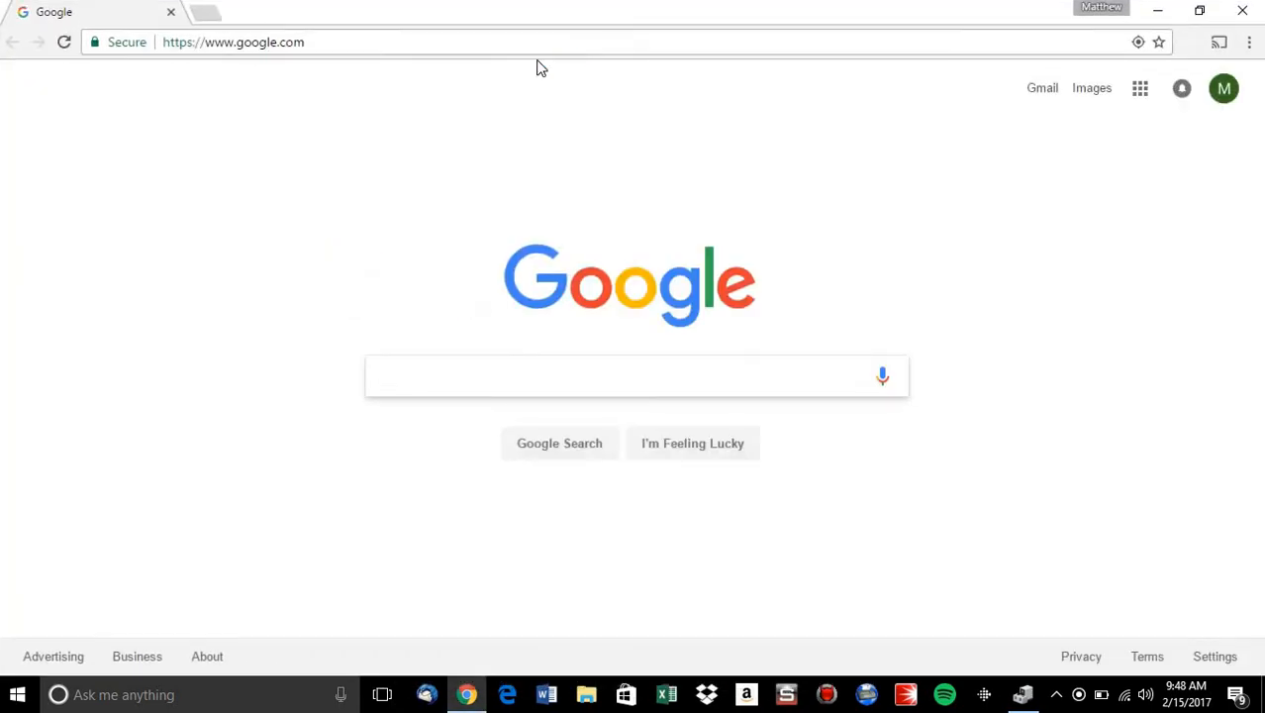
{"action": "left_click", "coordinate": [543, 37]}
{"action": "type", "text": "disc"}
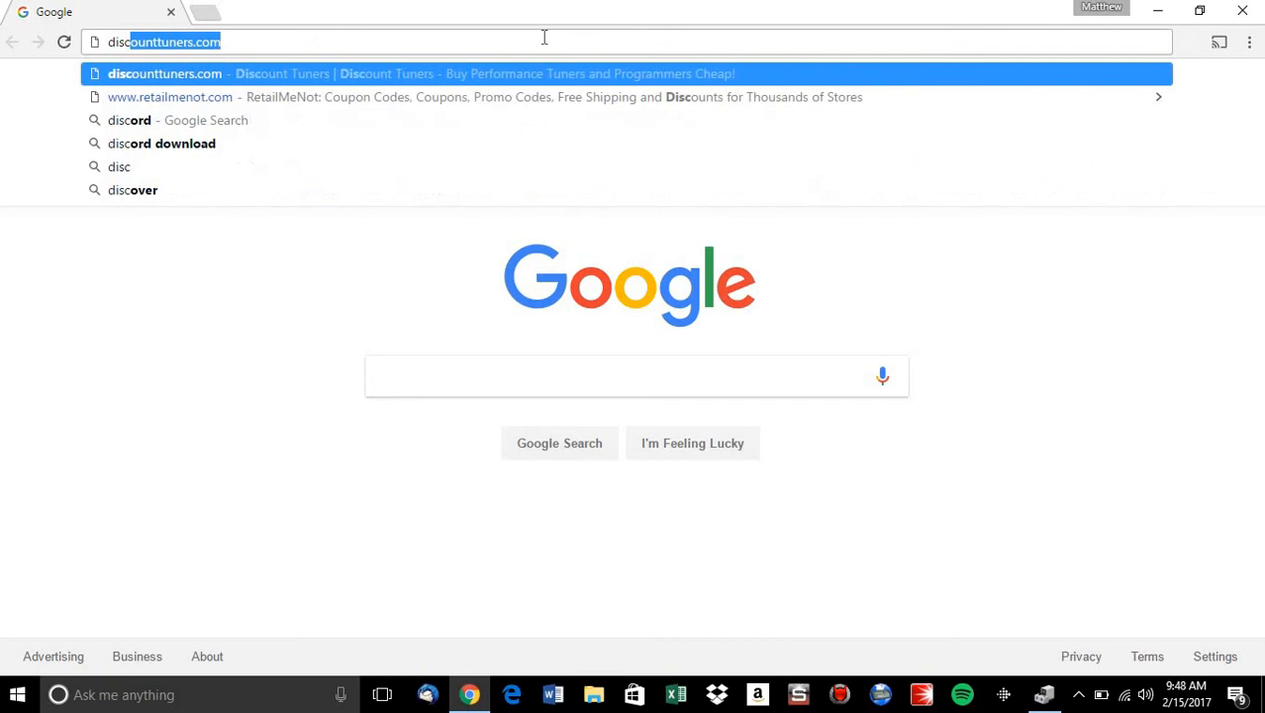
{"action": "key", "text": "Return"}
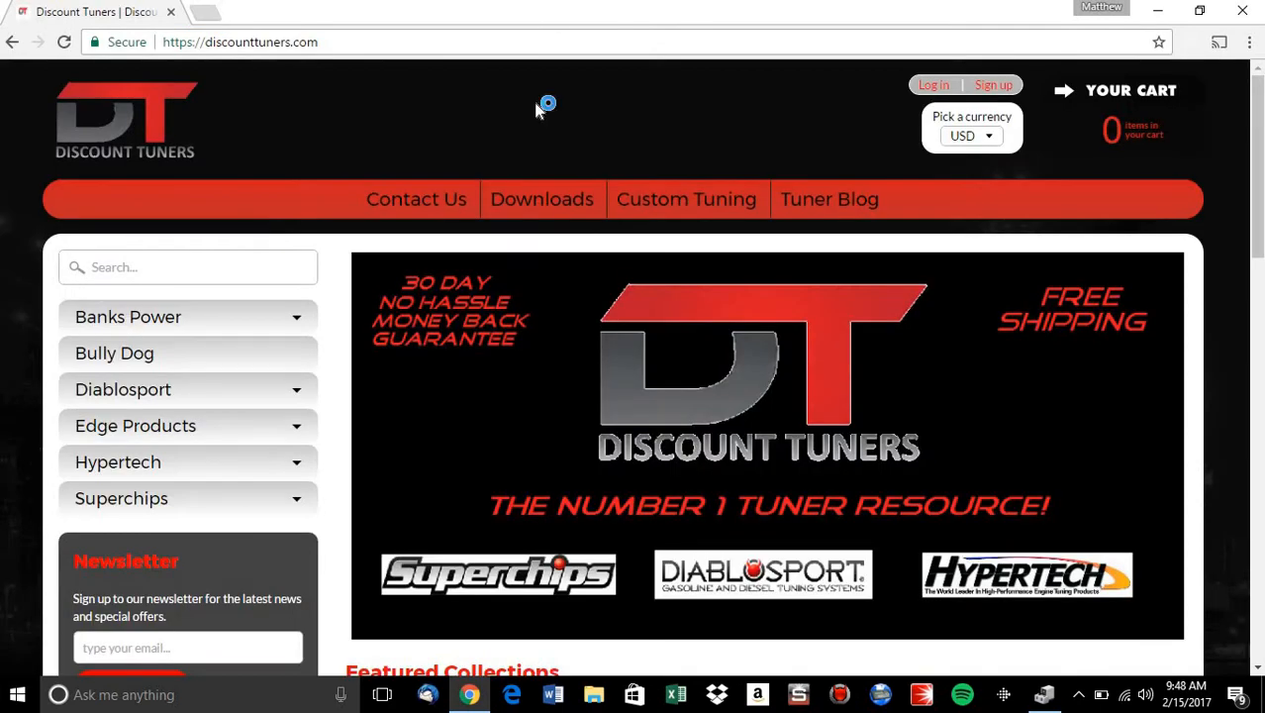
{"action": "left_click", "coordinate": [555, 201]}
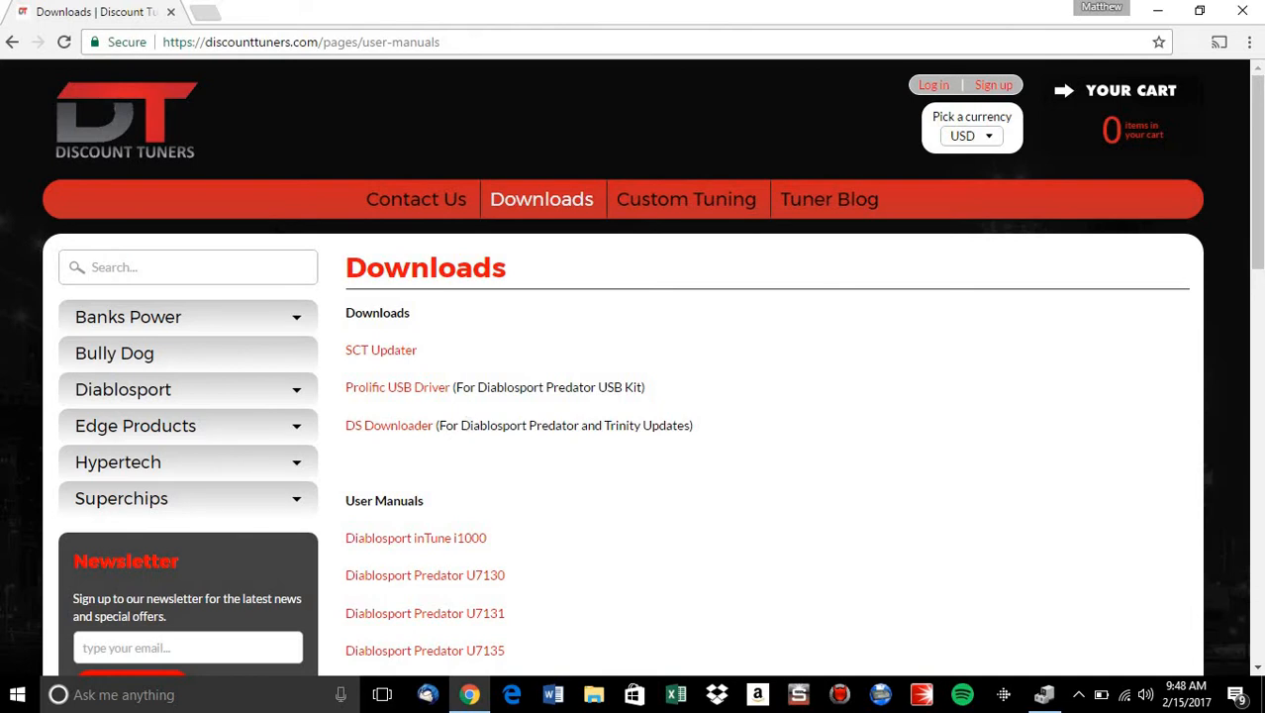
{"action": "left_click", "coordinate": [1158, 14]}
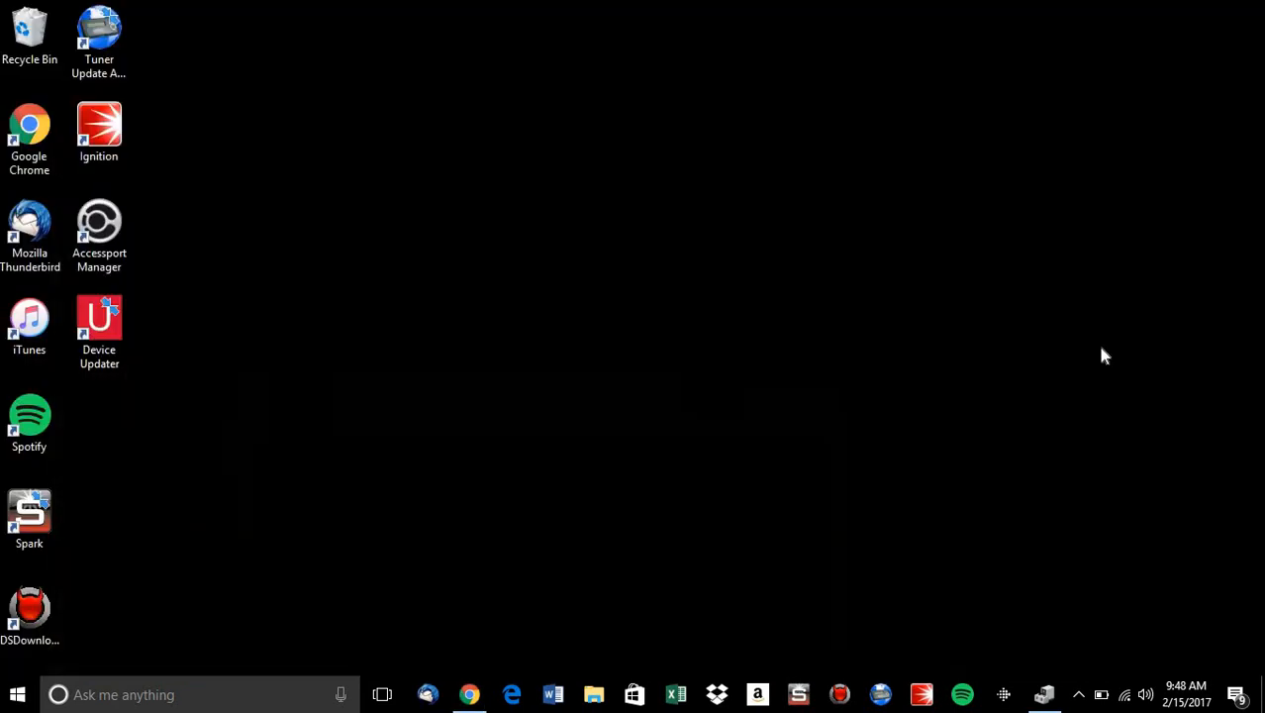
Launch DiabloSport Downloader and configure tool communications for Predator part number U7153, accepting the modifications
{"action": "left_click", "coordinate": [840, 697]}
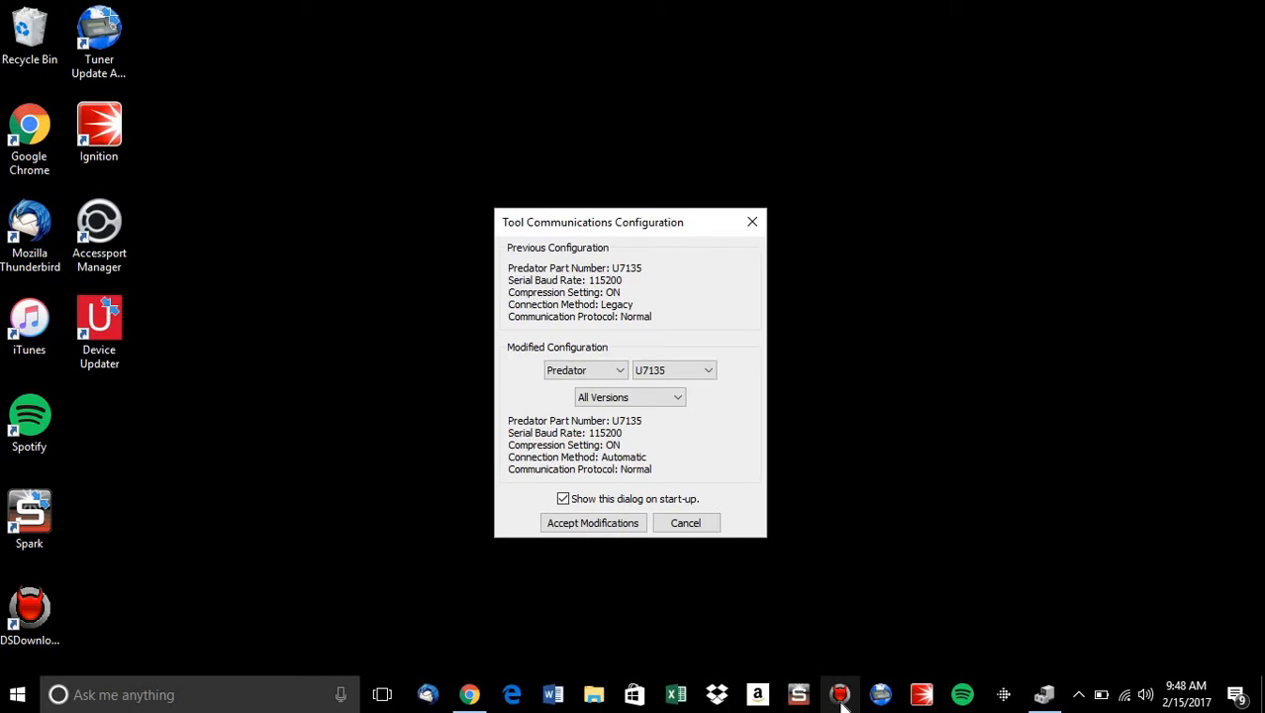
{"action": "left_click", "coordinate": [618, 371]}
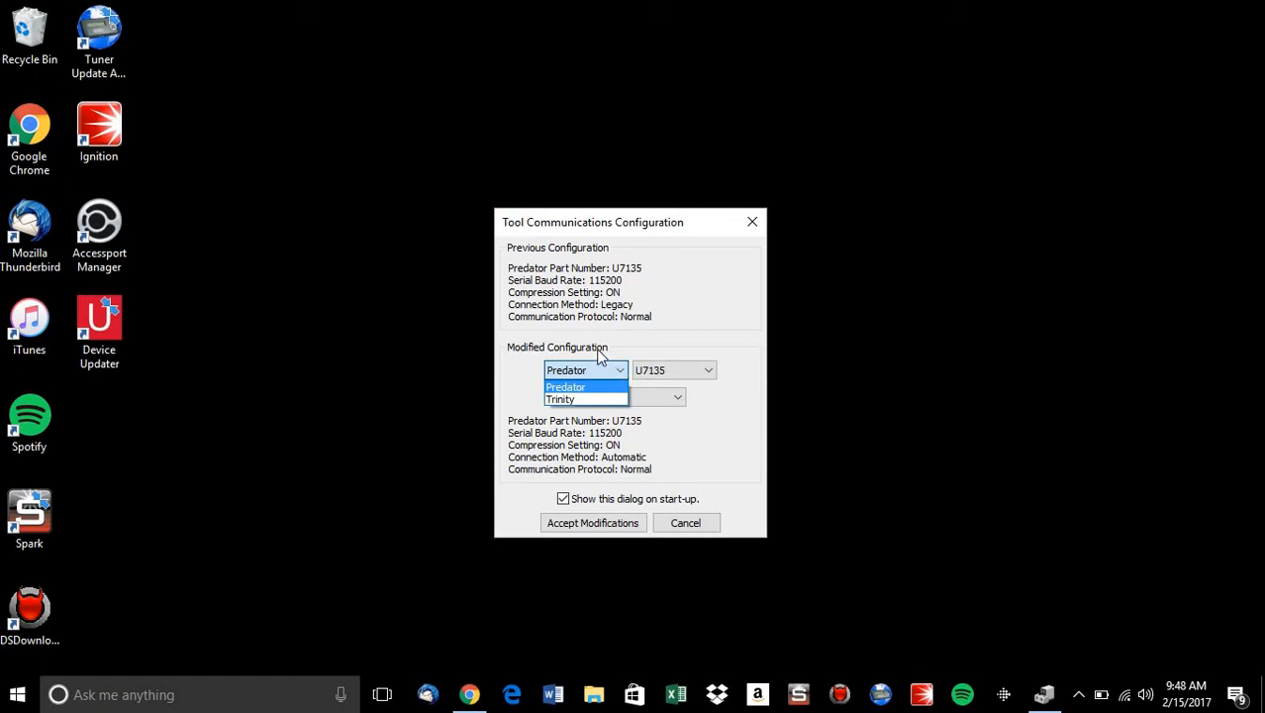
{"action": "left_click", "coordinate": [594, 387]}
{"action": "left_click", "coordinate": [696, 381]}
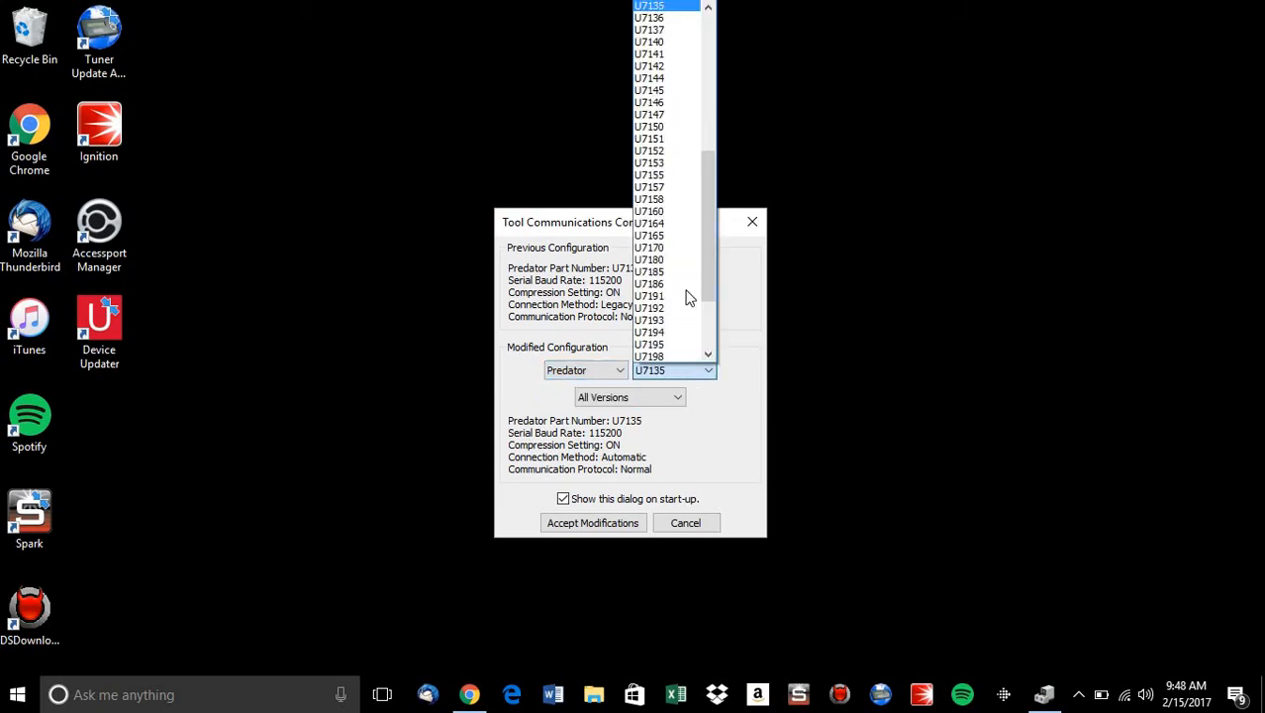
{"action": "left_click", "coordinate": [669, 170]}
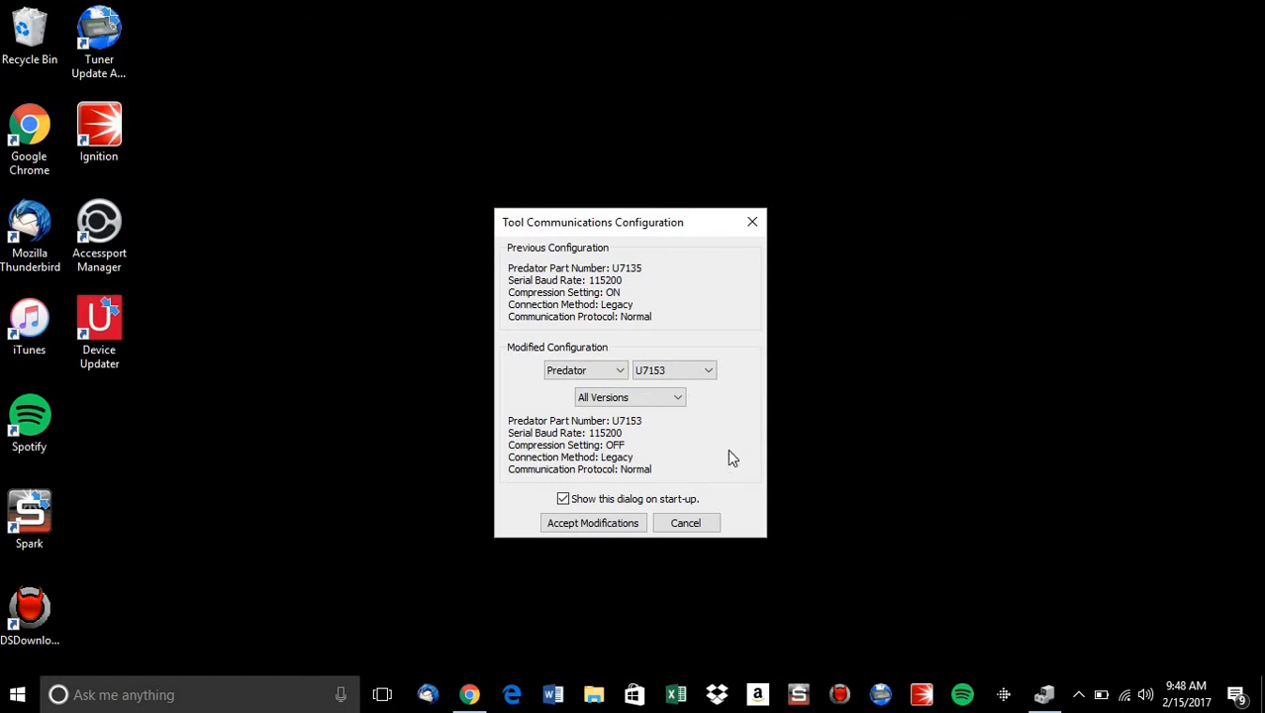
{"action": "left_click", "coordinate": [601, 526]}
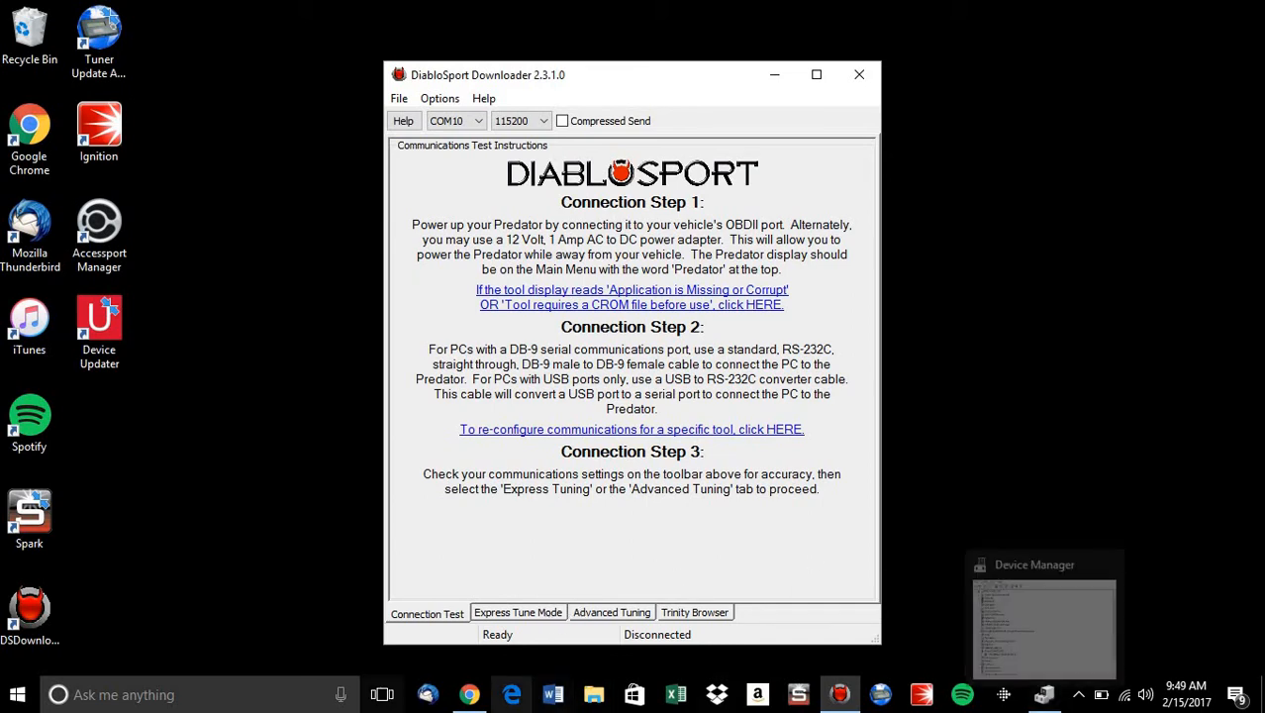
Open Windows Device Manager and expand Ports (COM & LPT) to check the USB serial adapter's port number
{"action": "left_click", "coordinate": [241, 695]}
{"action": "type", "text": "dev"}
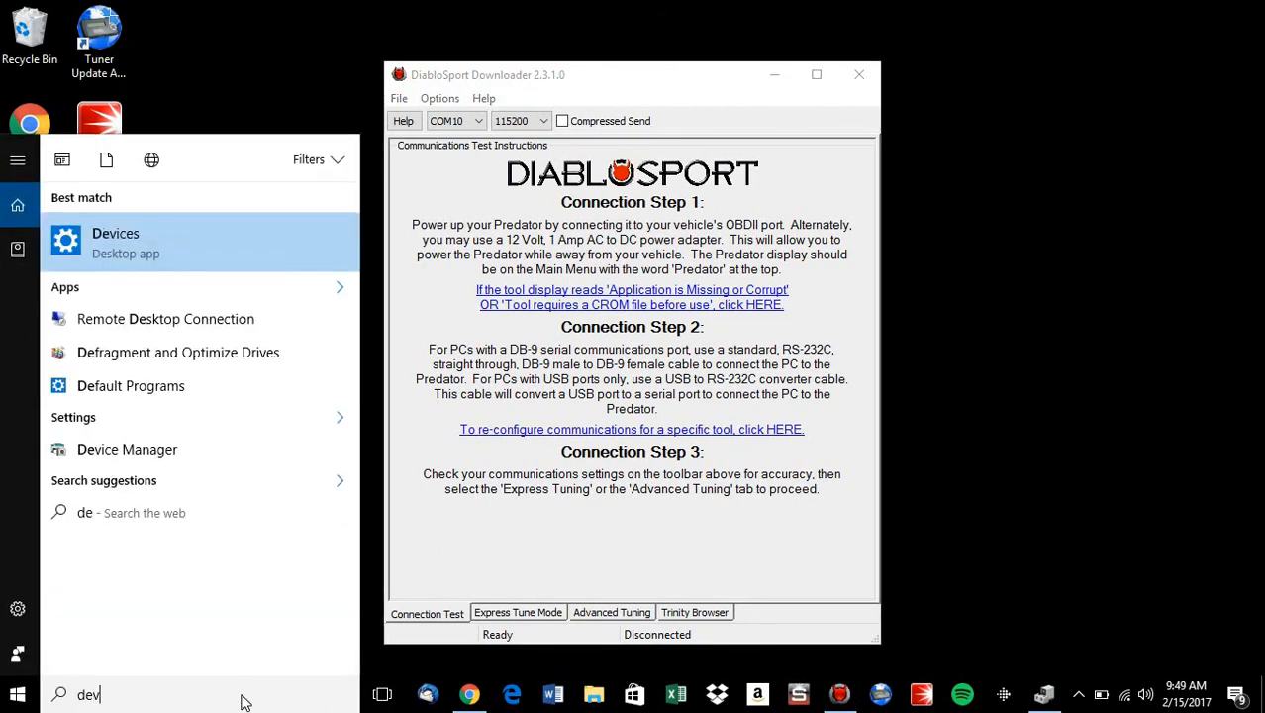
{"action": "type", "text": "ice man"}
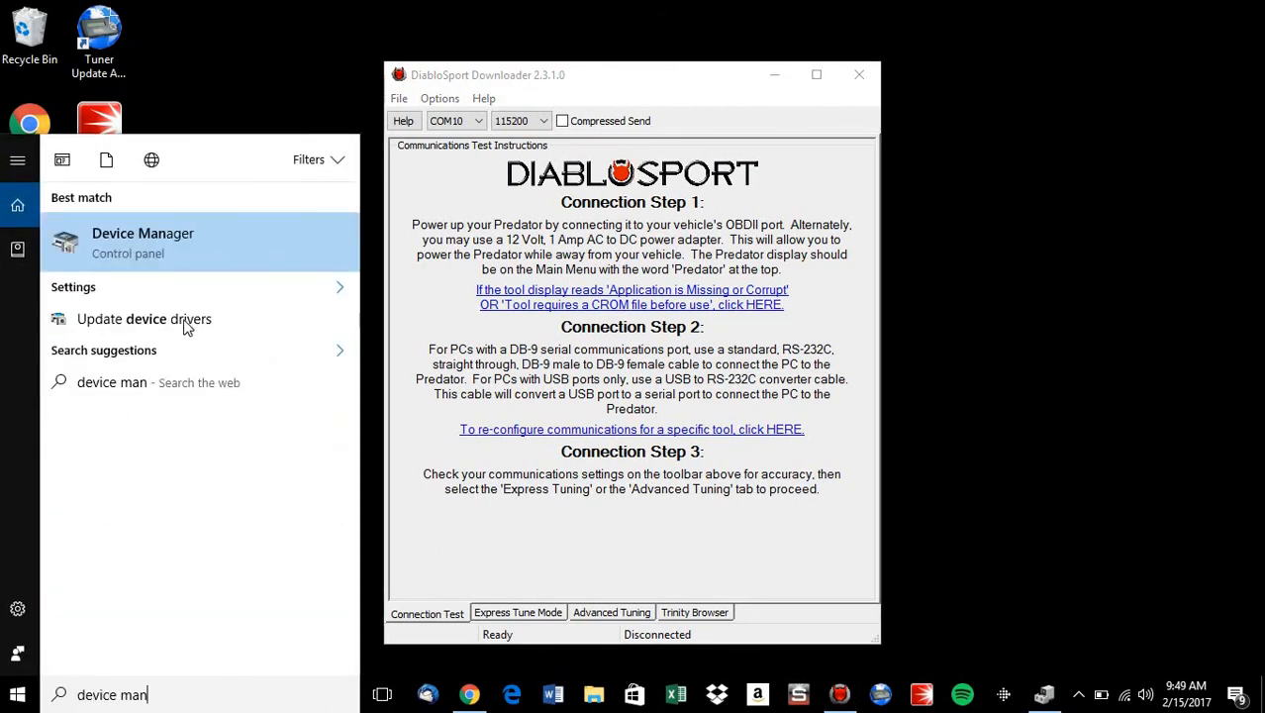
{"action": "left_click", "coordinate": [192, 229]}
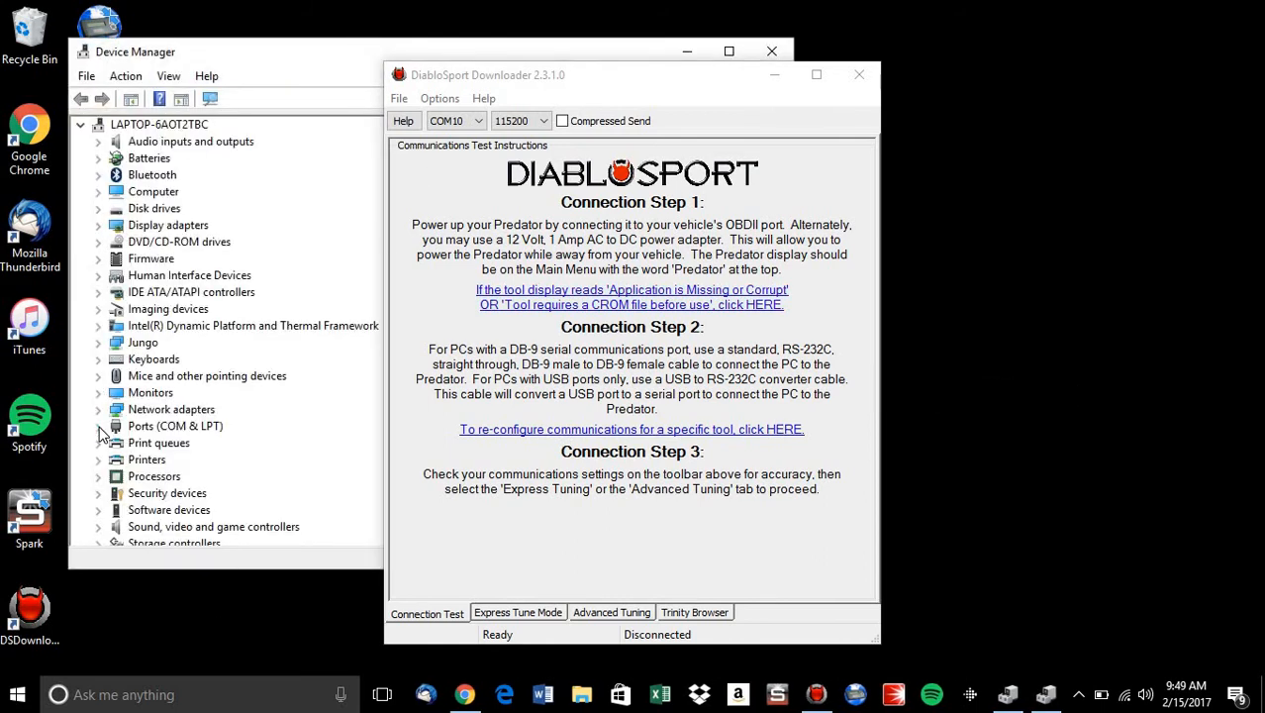
{"action": "left_click", "coordinate": [99, 427]}
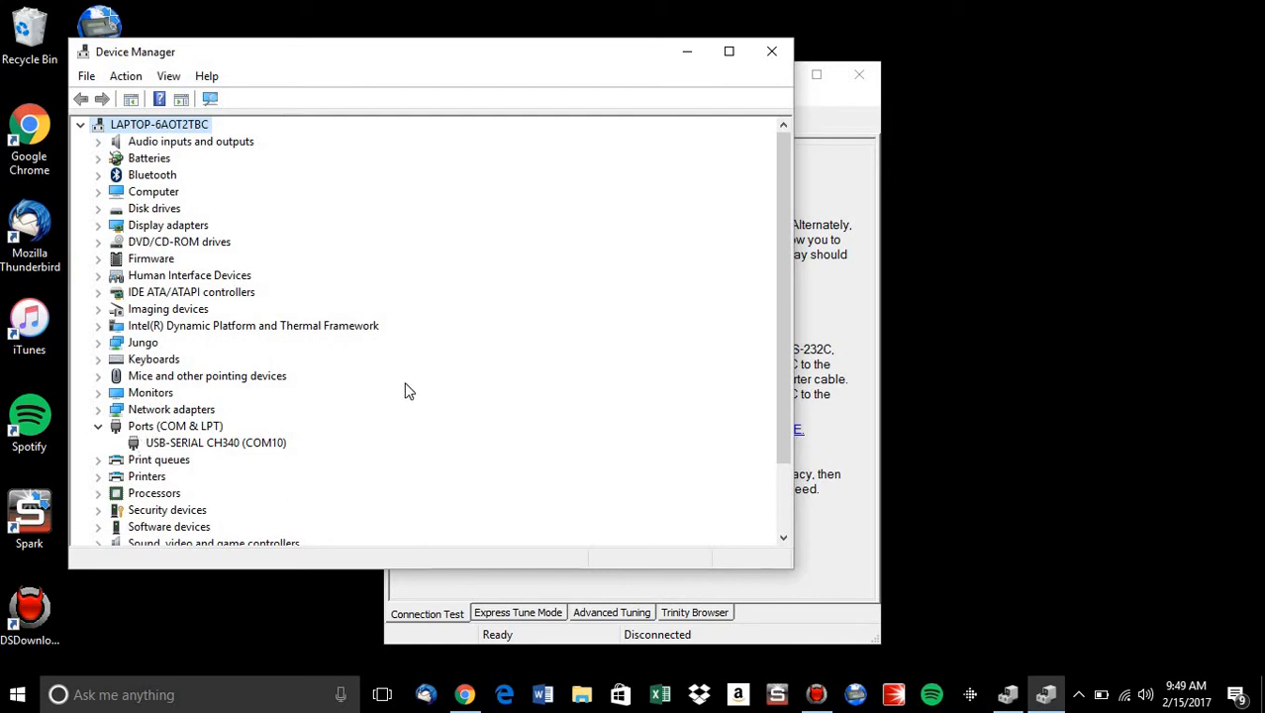
Return to DiabloSport Downloader, review its connection options, and select port COM10 in Express Tune Mode
{"action": "left_click", "coordinate": [847, 124]}
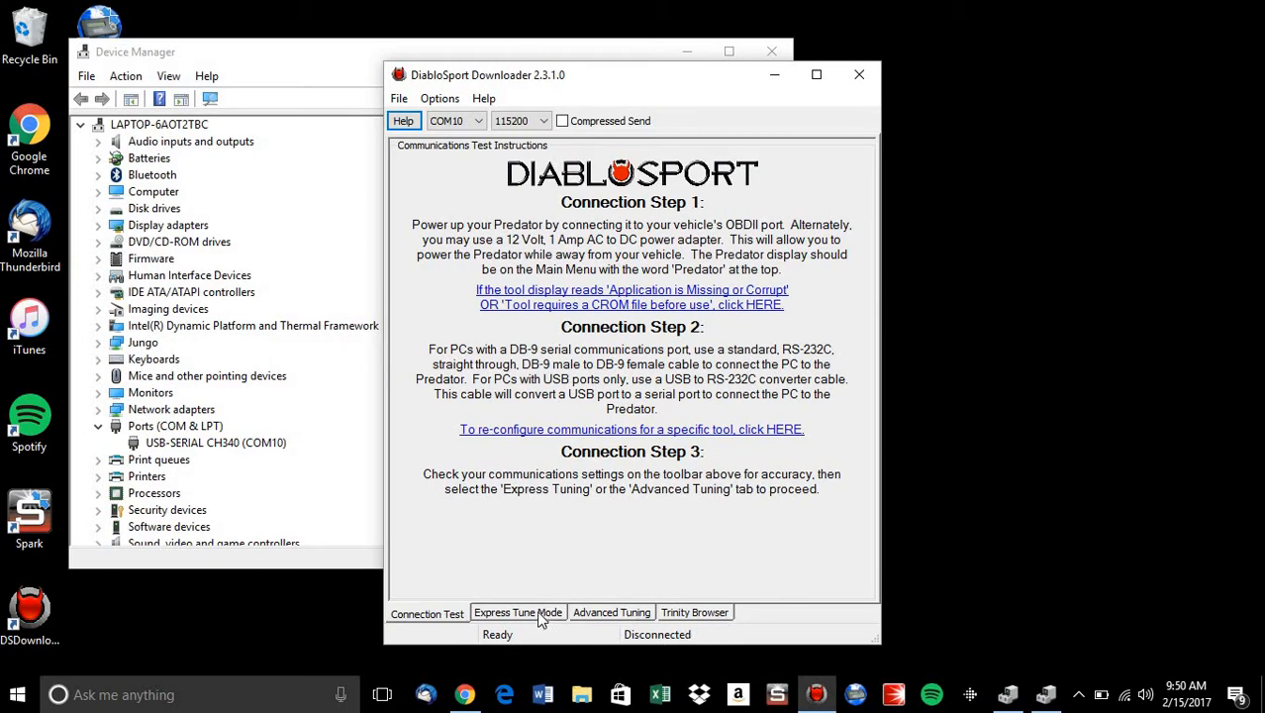
{"action": "left_click", "coordinate": [436, 100]}
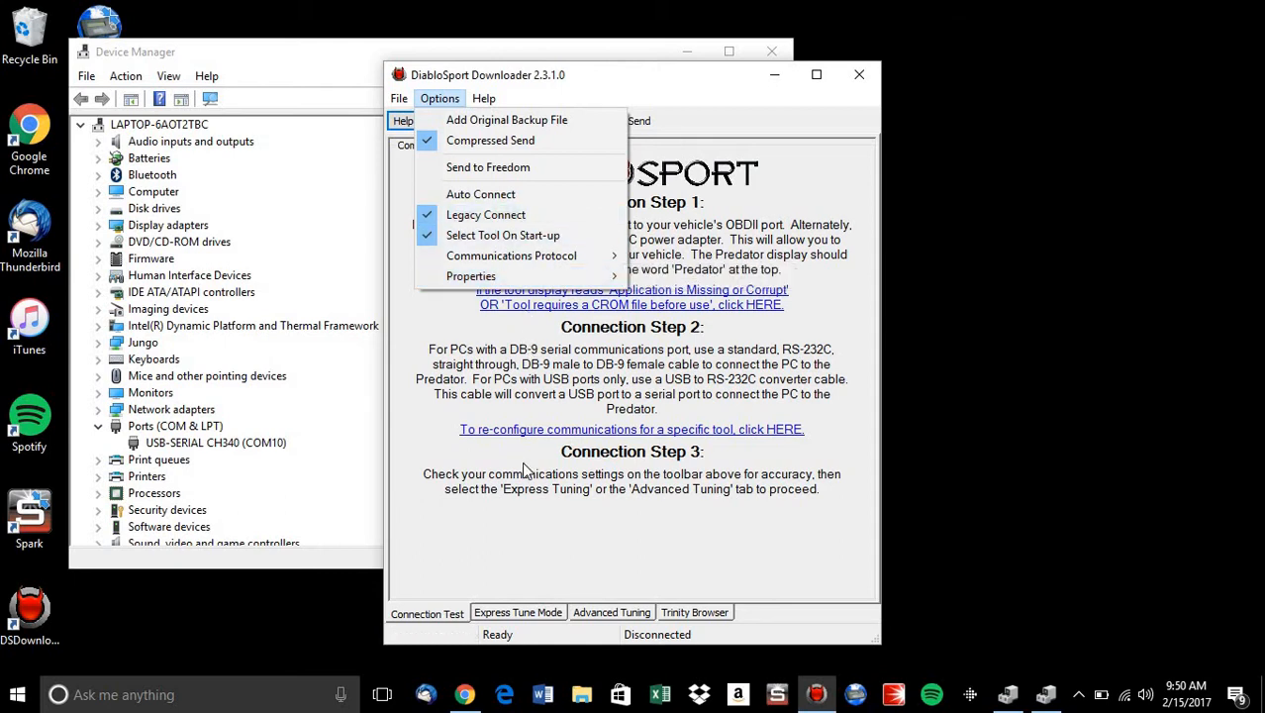
{"action": "left_click", "coordinate": [605, 557]}
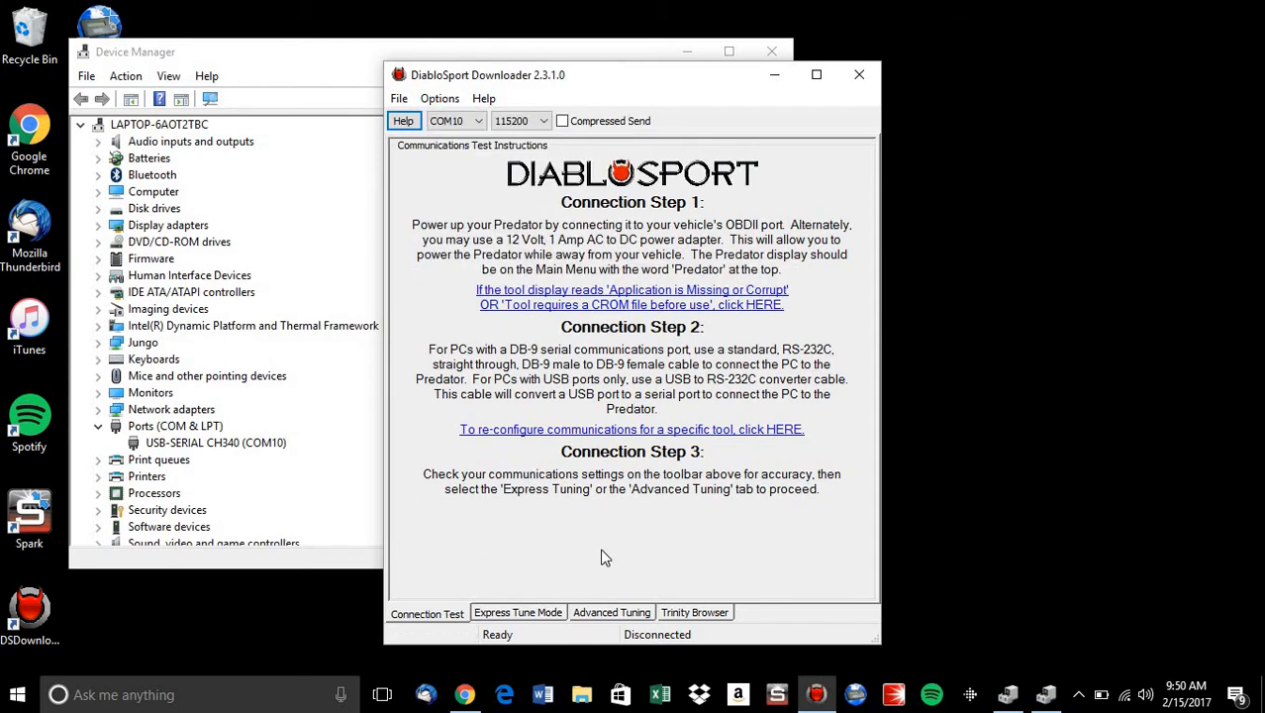
{"action": "left_click", "coordinate": [506, 613]}
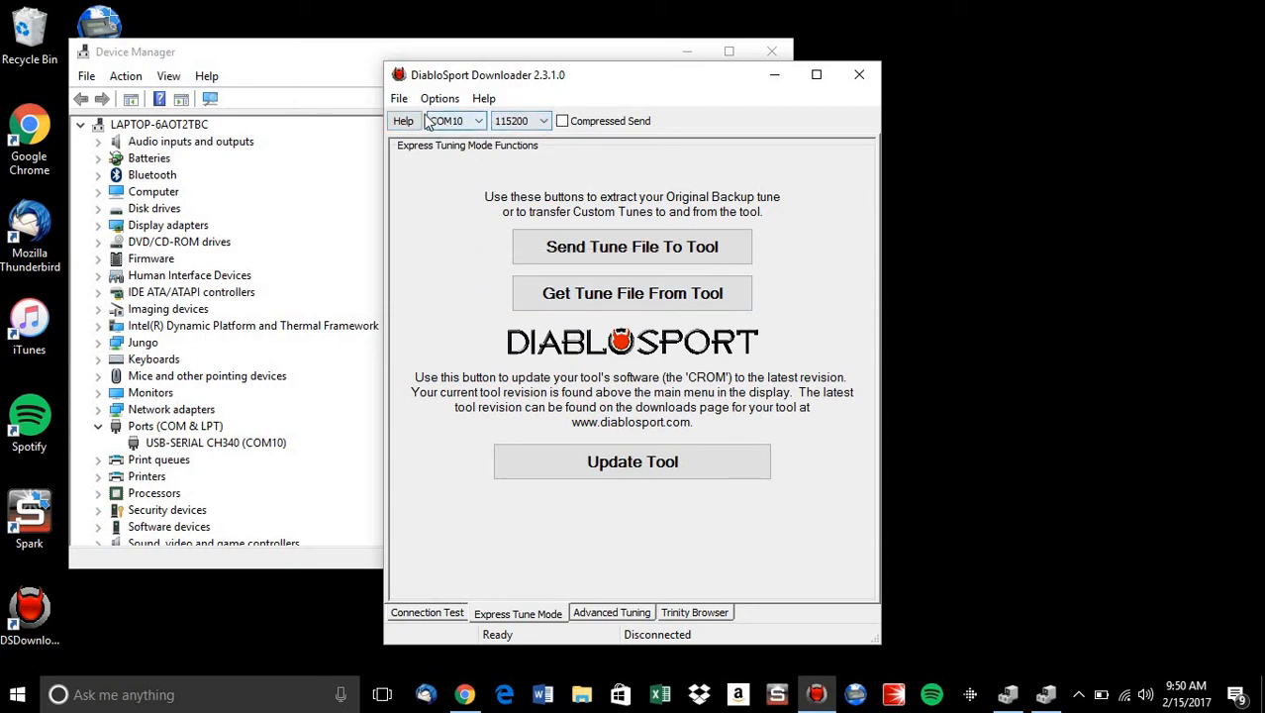
{"action": "left_click", "coordinate": [477, 122]}
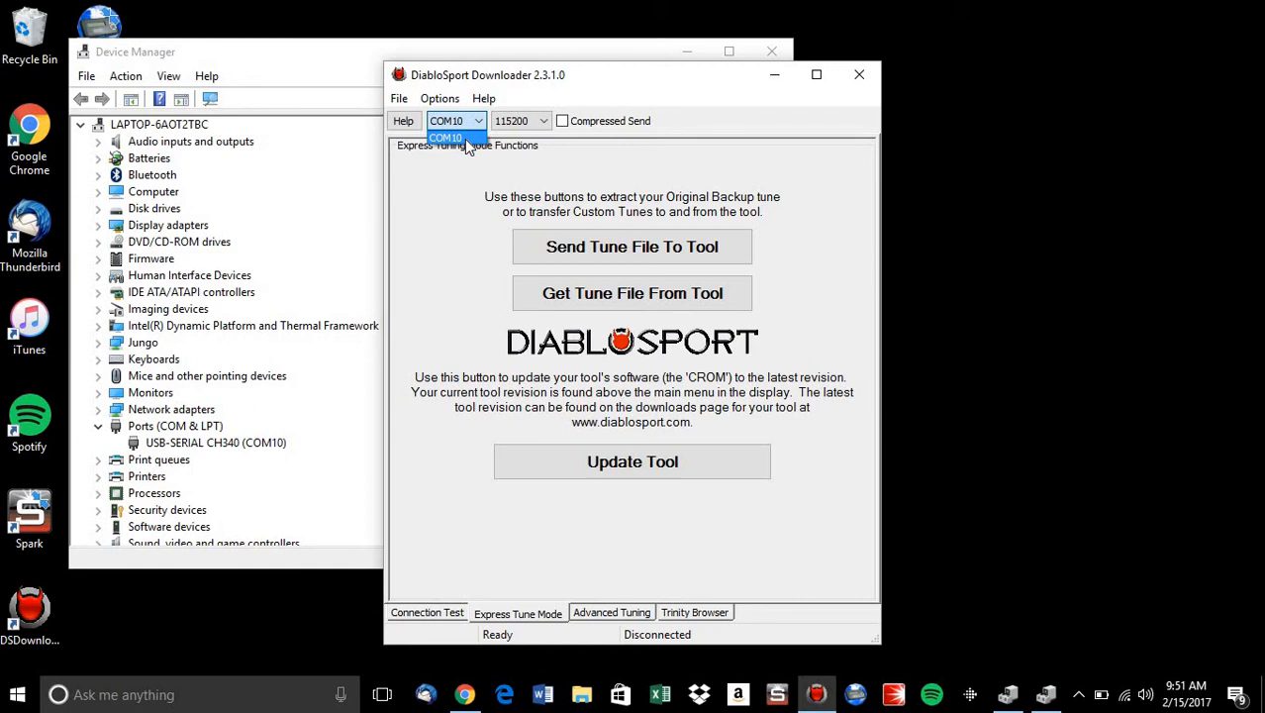
{"action": "left_click", "coordinate": [467, 139]}
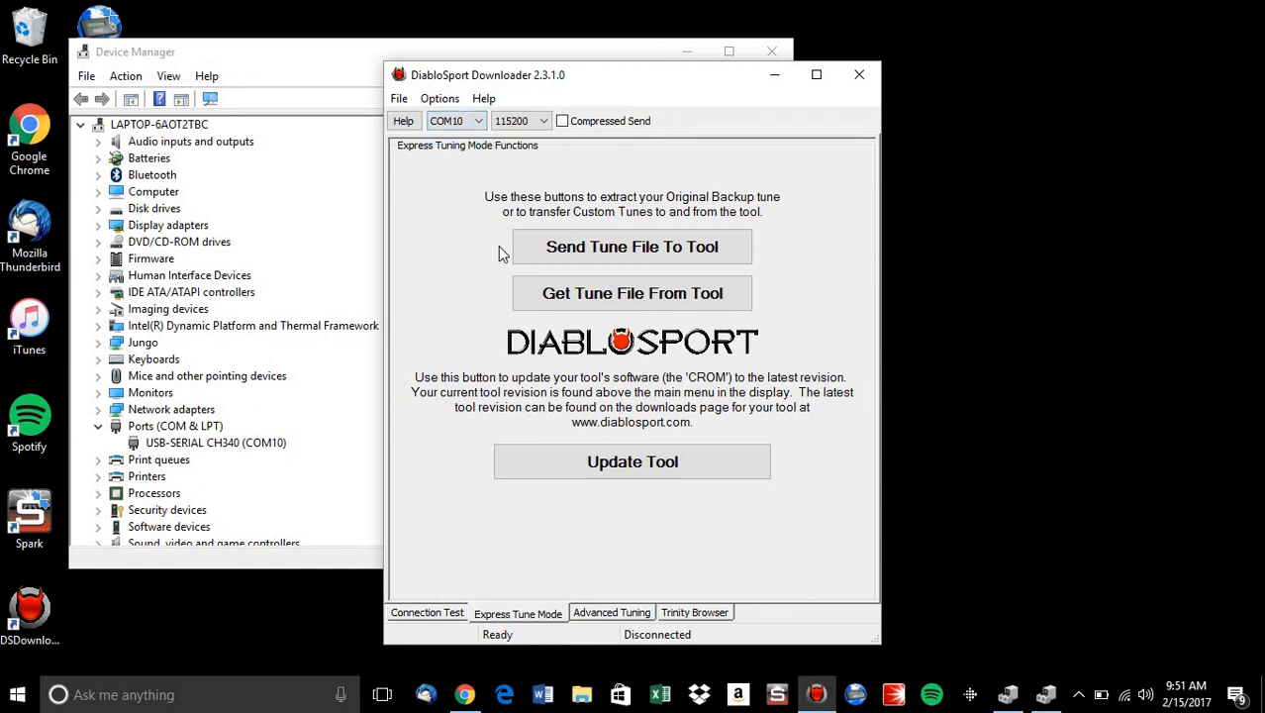
Start a tool update and select the firmware file u7153_fseries-9r04.crom in the OneDrive folder
{"action": "left_click", "coordinate": [669, 463]}
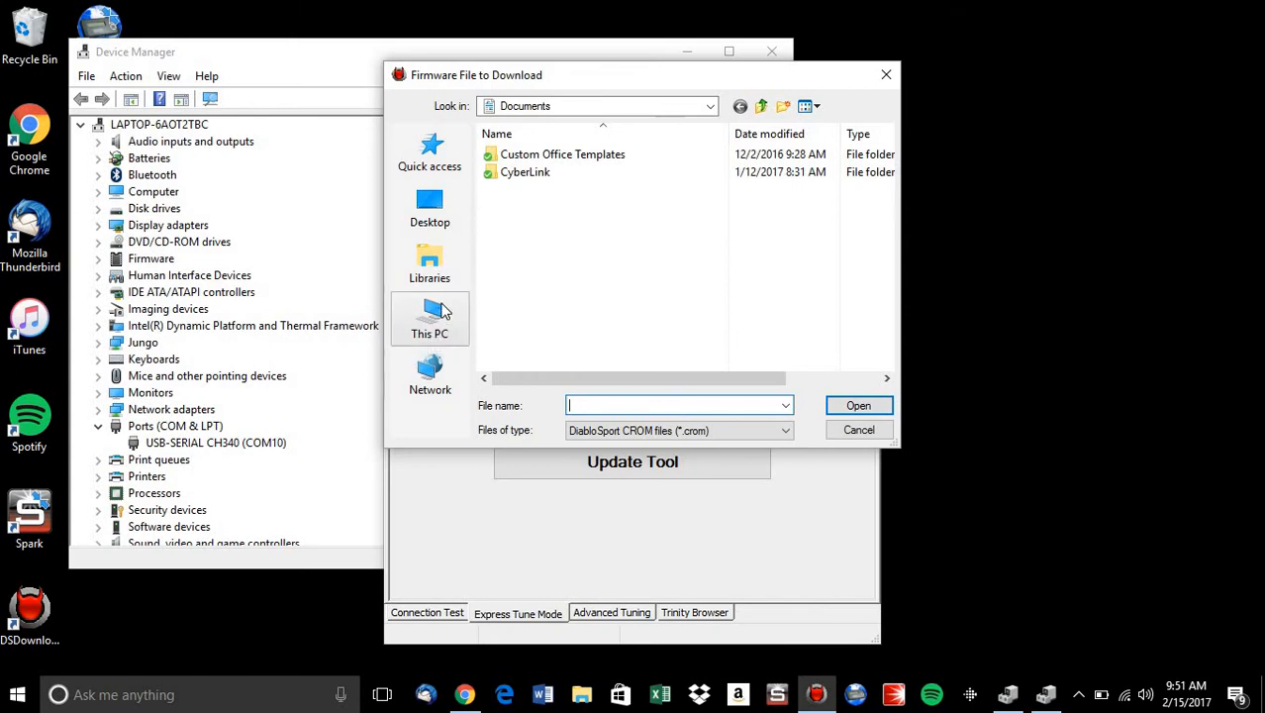
{"action": "left_click", "coordinate": [430, 325]}
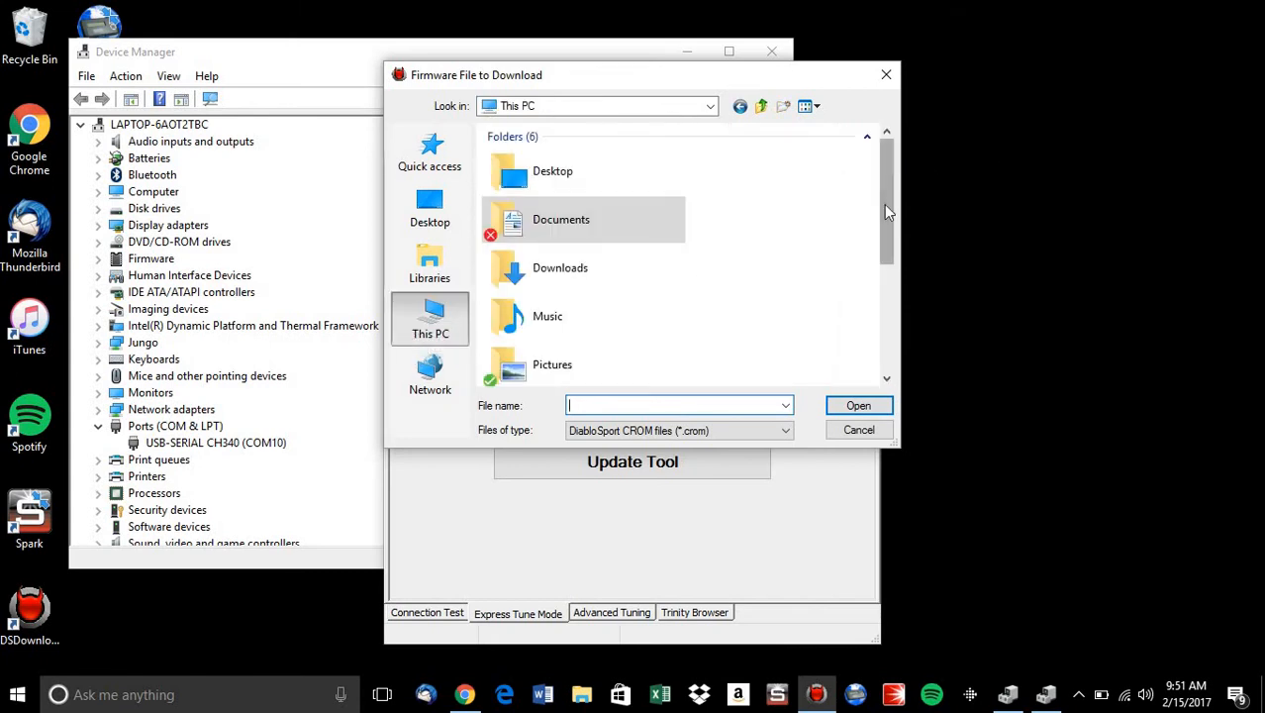
{"action": "left_click_drag", "start_coordinate": [884, 204], "coordinate": [898, 160]}
{"action": "left_click", "coordinate": [429, 213]}
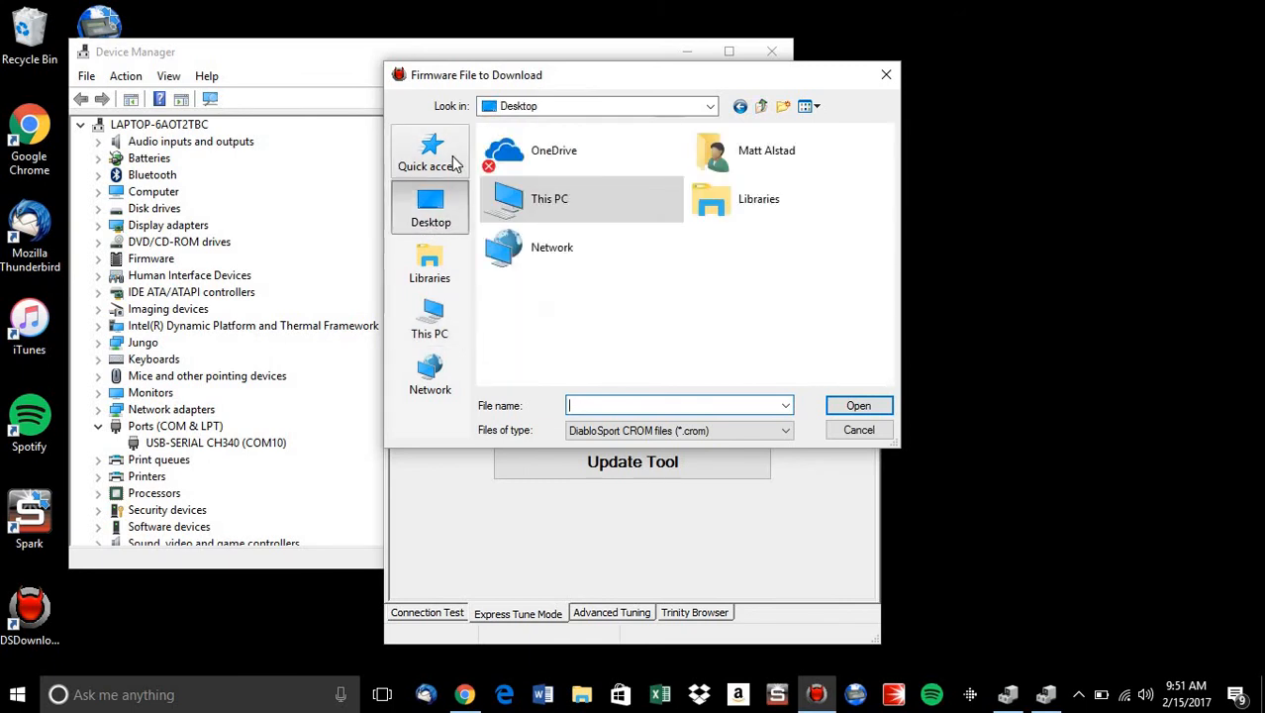
{"action": "left_click", "coordinate": [430, 154]}
{"action": "left_click", "coordinate": [429, 213]}
{"action": "double_click", "coordinate": [537, 163]}
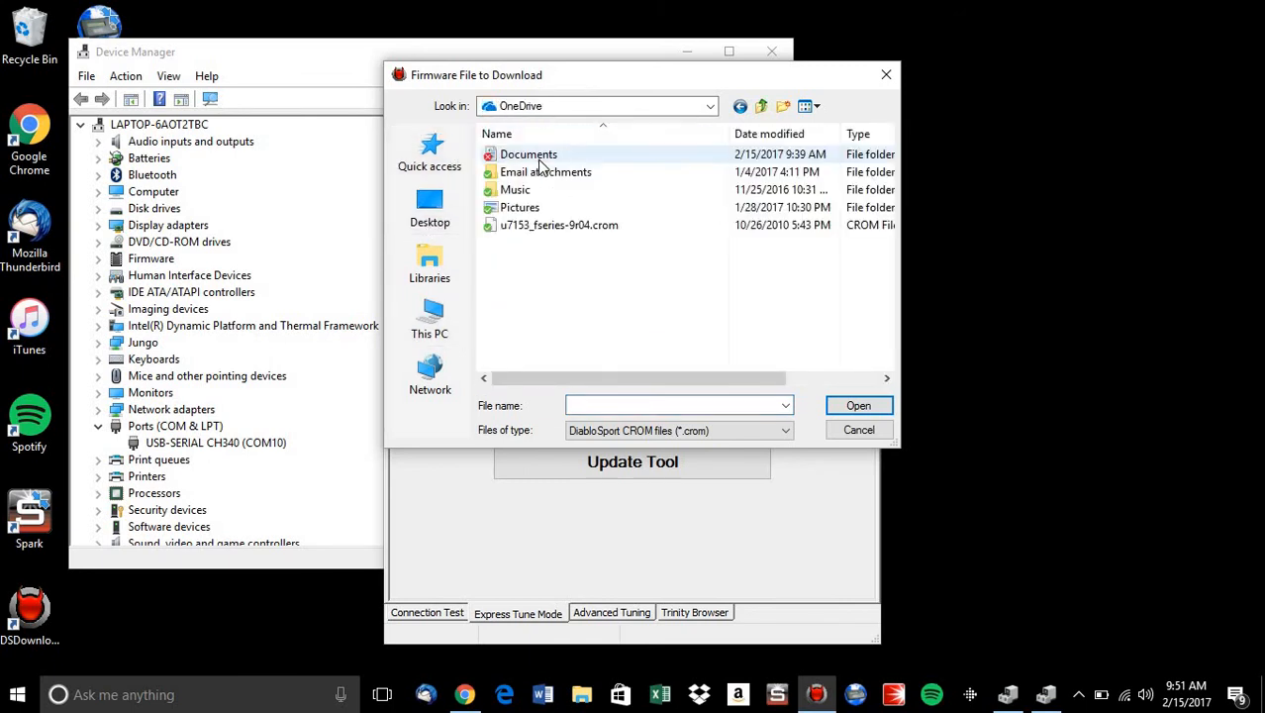
{"action": "left_click", "coordinate": [558, 226]}
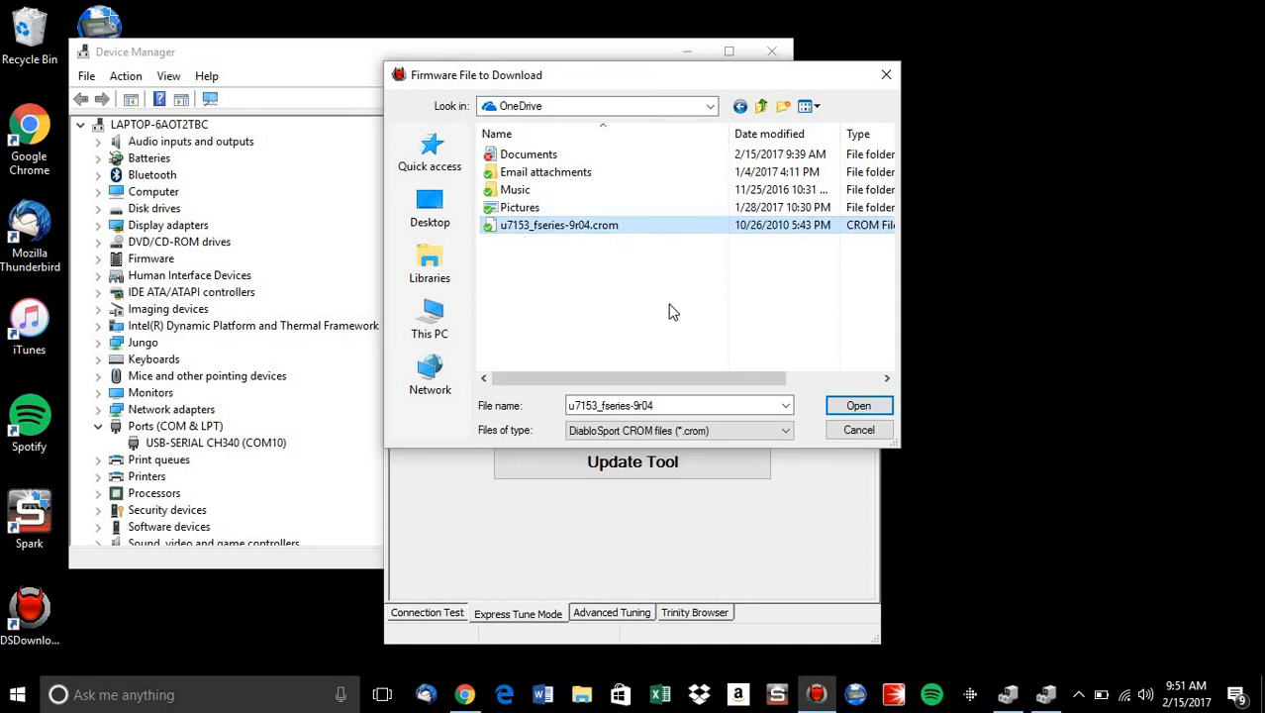
Try to download the selected firmware to the tool, and dismiss the resulting dialogs
{"action": "left_click", "coordinate": [858, 407]}
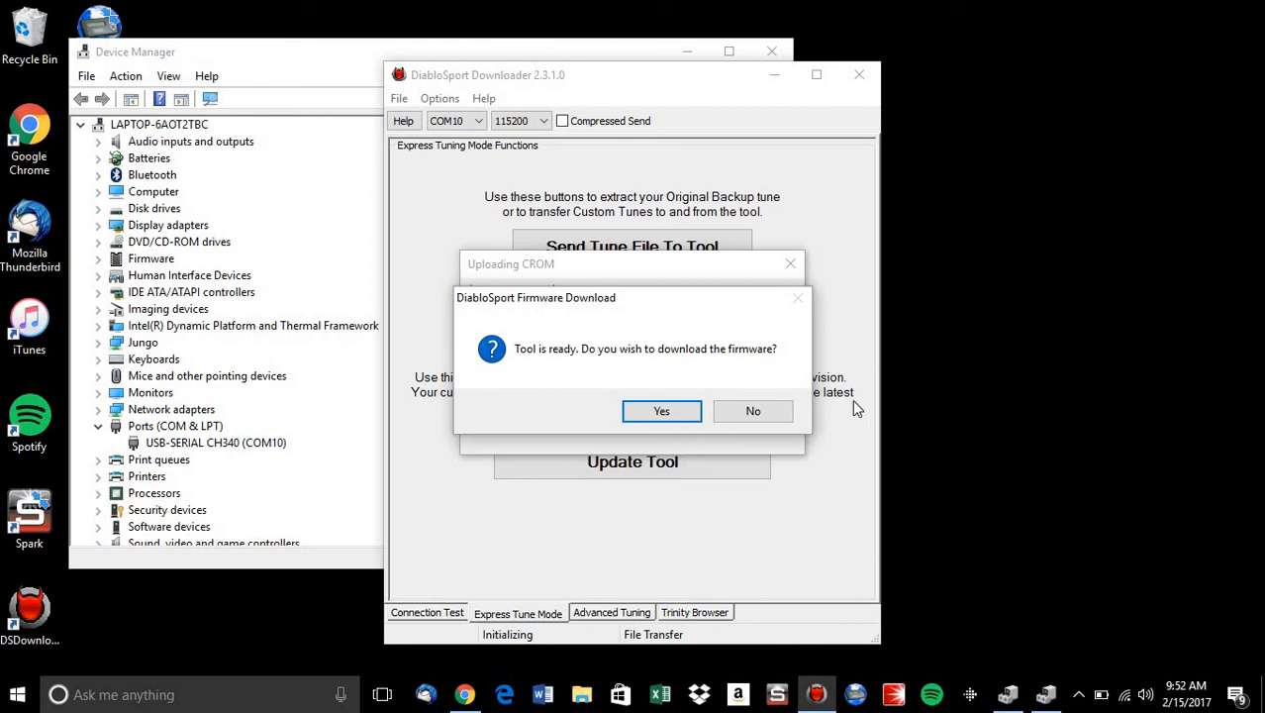
{"action": "left_click", "coordinate": [663, 416]}
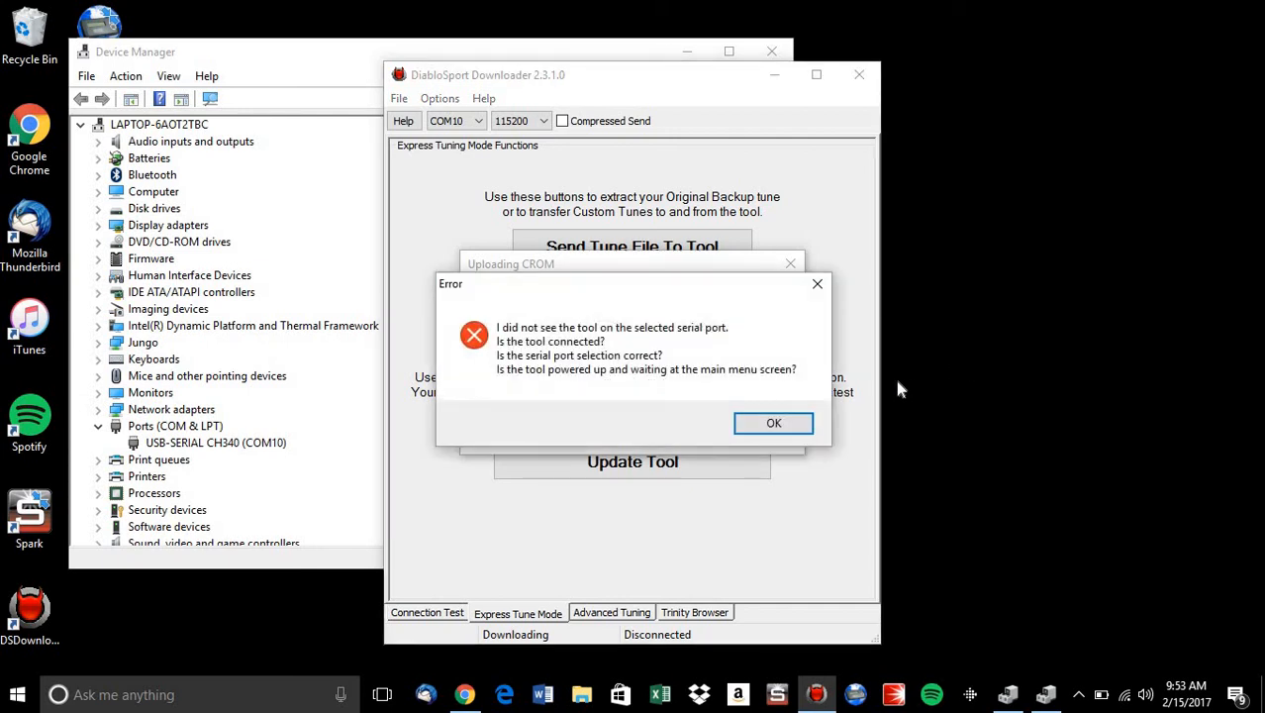
{"action": "left_click", "coordinate": [774, 423]}
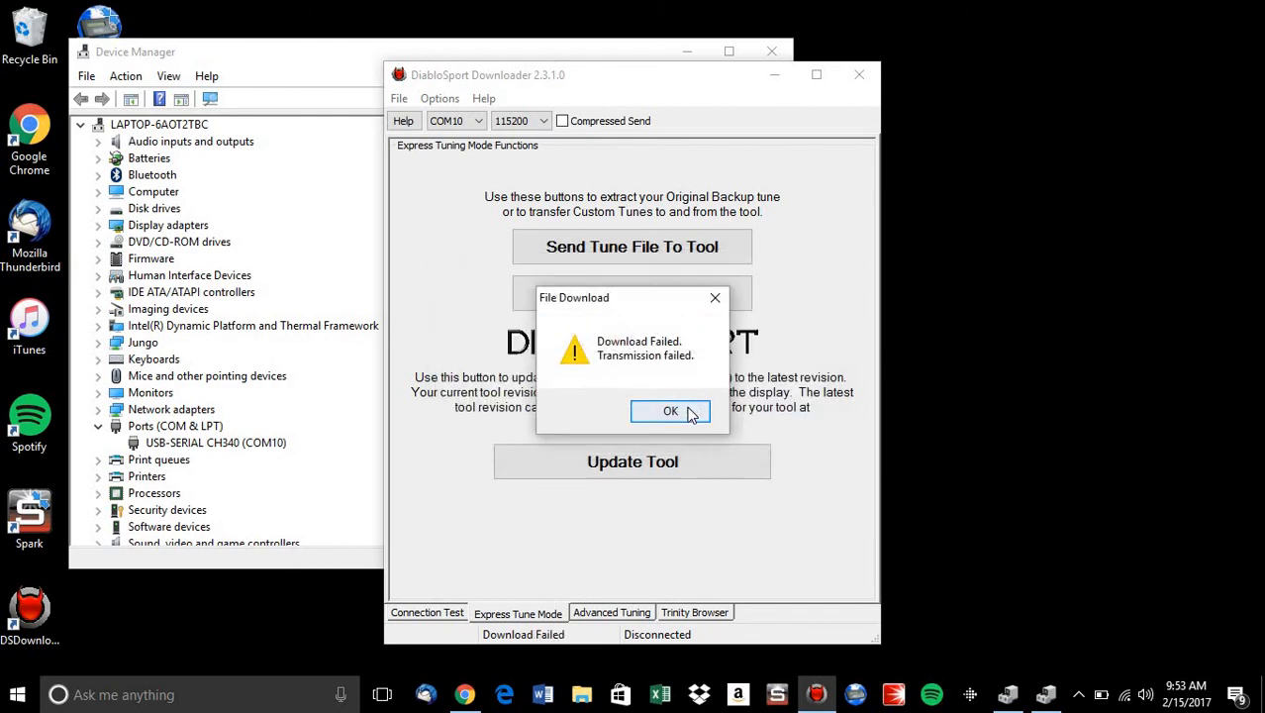
{"action": "left_click", "coordinate": [670, 410]}
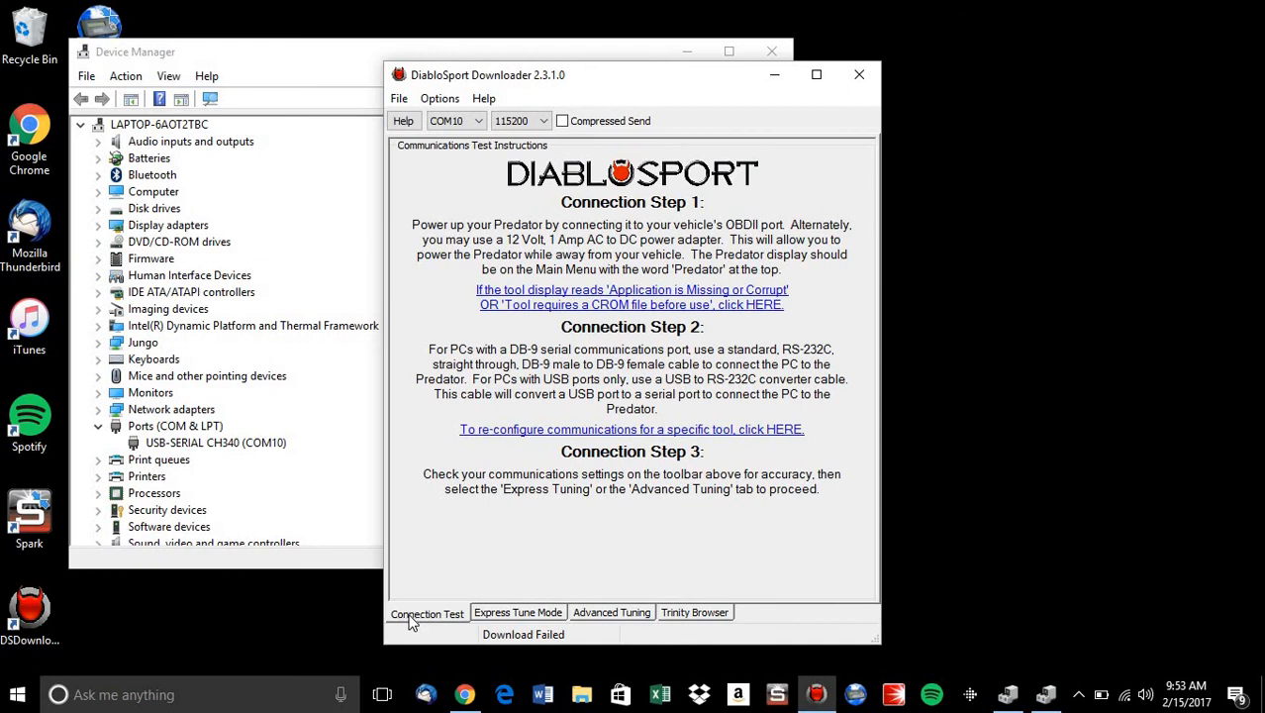
Follow the Connection Test link for a missing or corrupt application, and review the connection options
{"action": "left_click", "coordinate": [690, 307]}
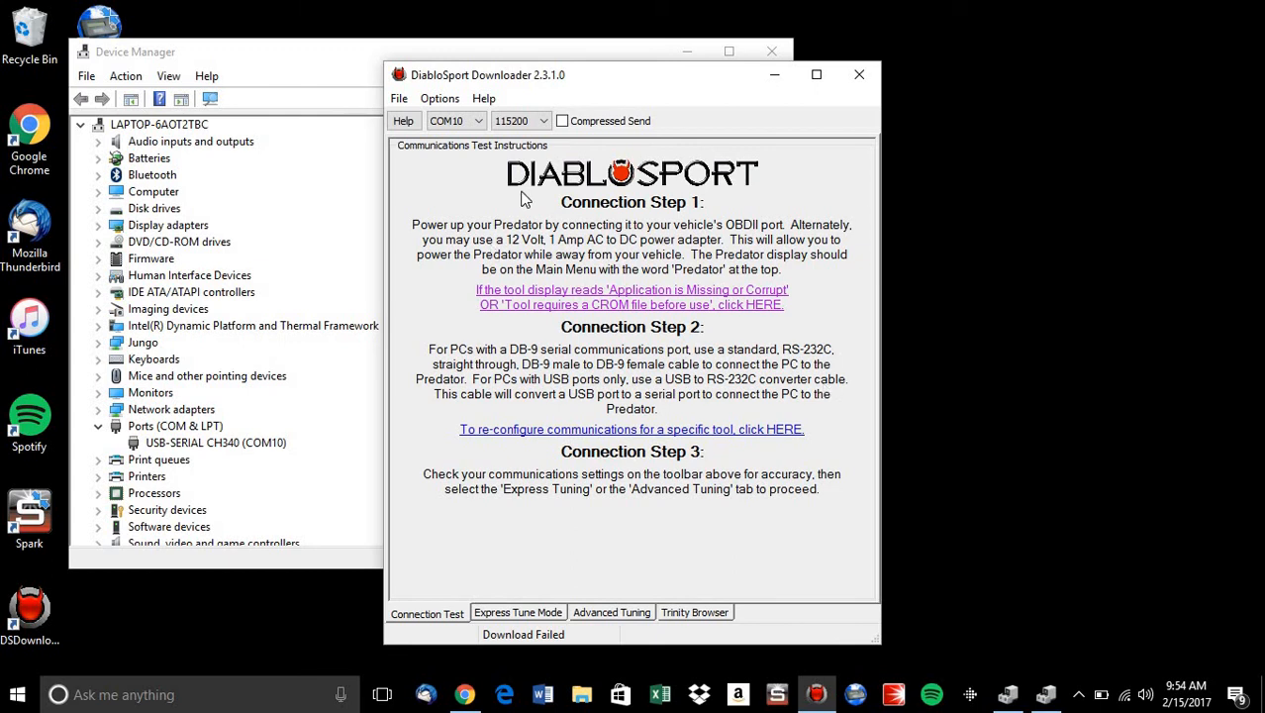
{"action": "left_click", "coordinate": [431, 102]}
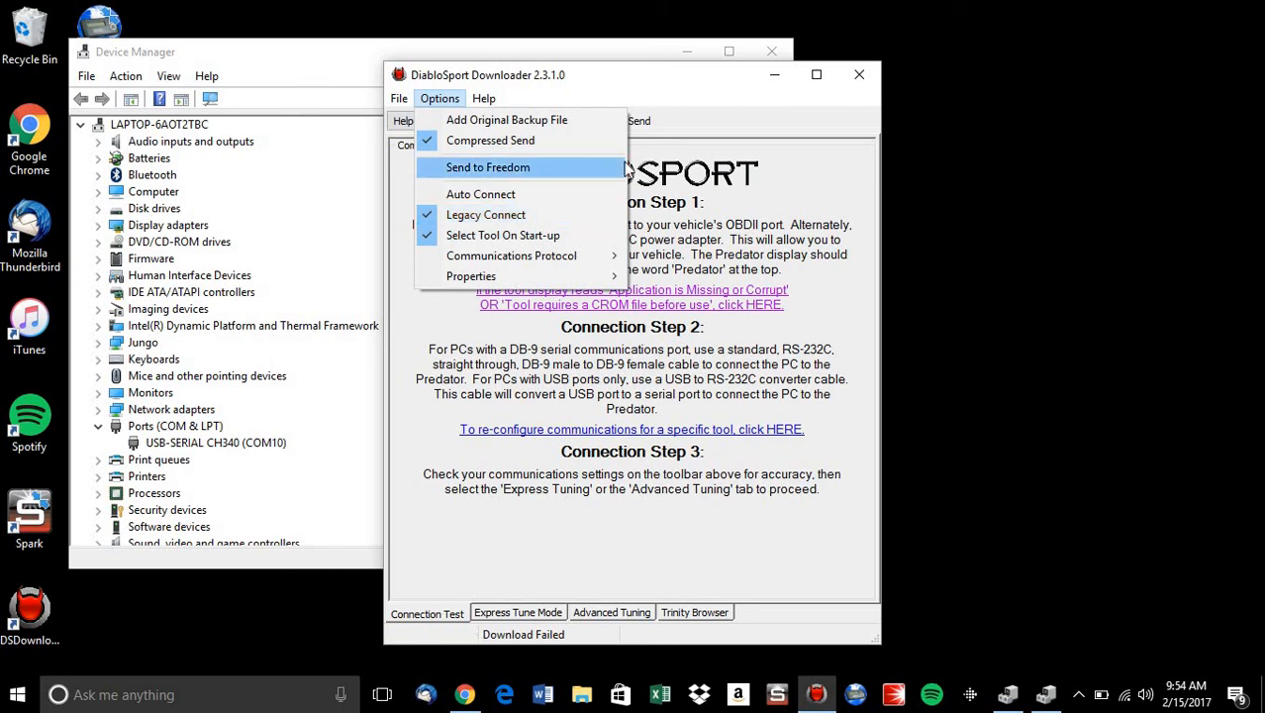
{"action": "left_click", "coordinate": [752, 252]}
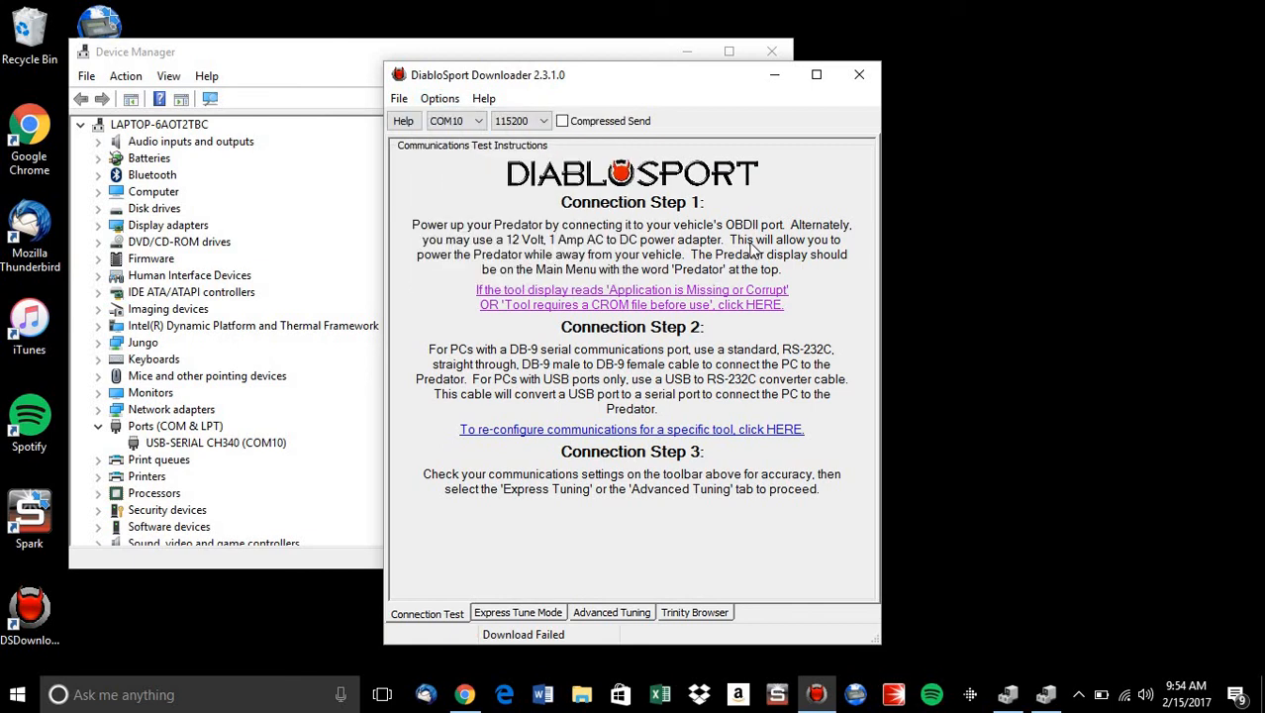
Run Update Tool again from Express Tune Mode with u7153_fseries-9r04.crom and confirm the firmware download
{"action": "left_click", "coordinate": [518, 614]}
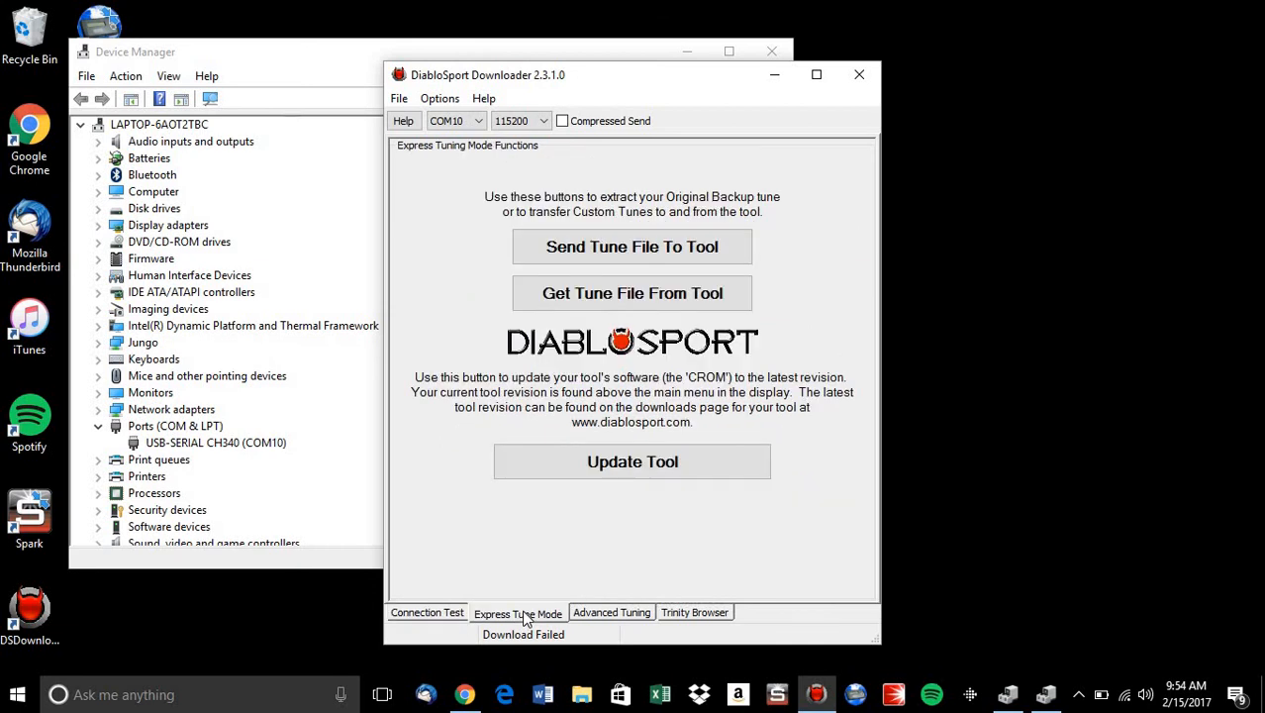
{"action": "left_click", "coordinate": [664, 465]}
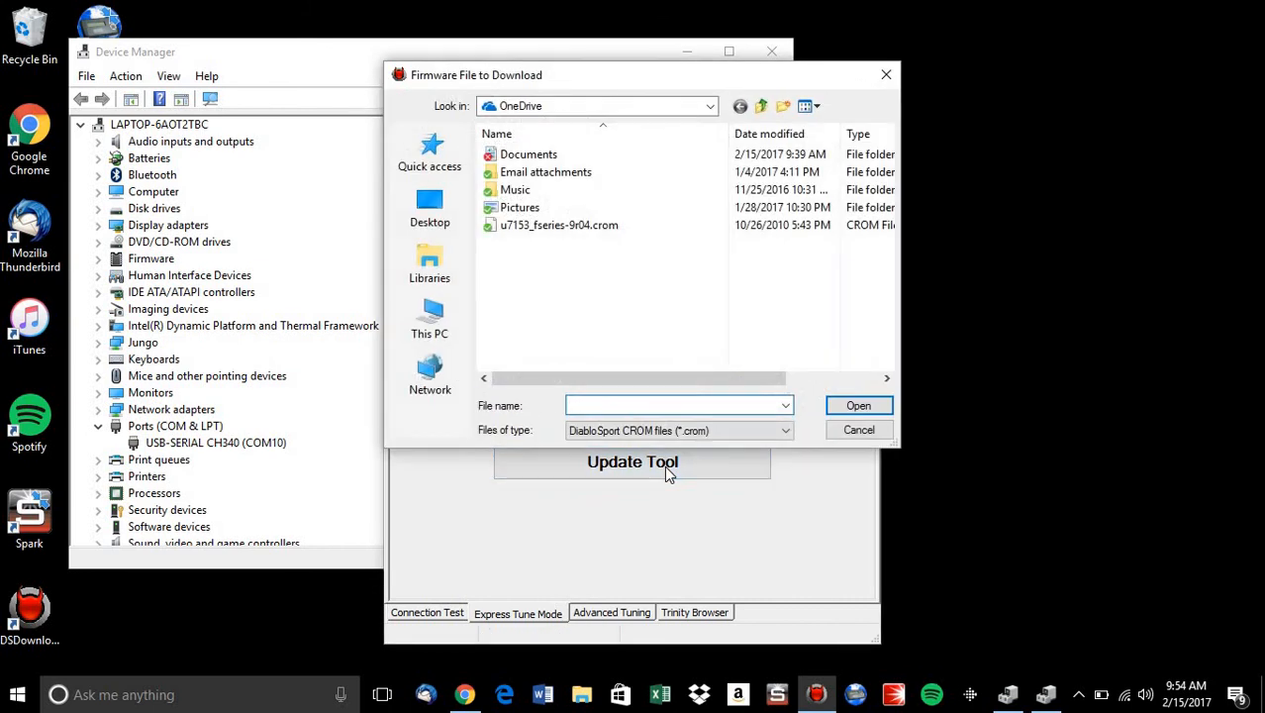
{"action": "left_click", "coordinate": [582, 226]}
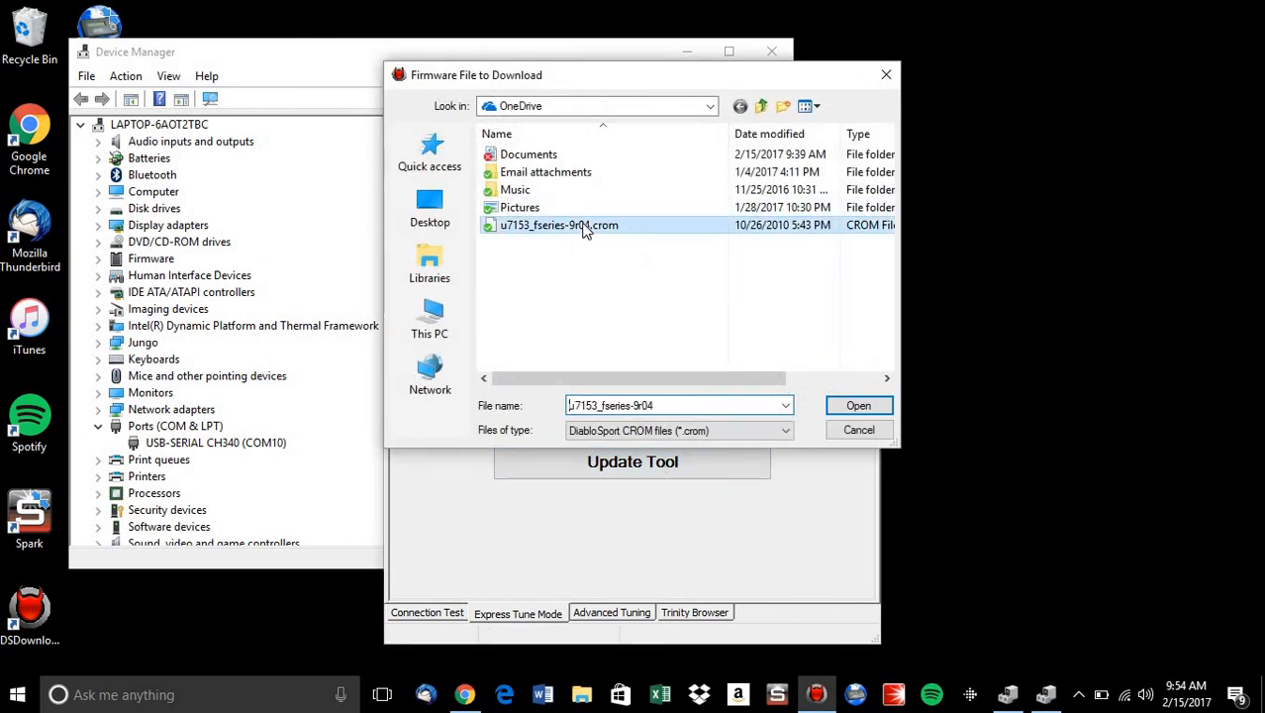
{"action": "left_click", "coordinate": [859, 406]}
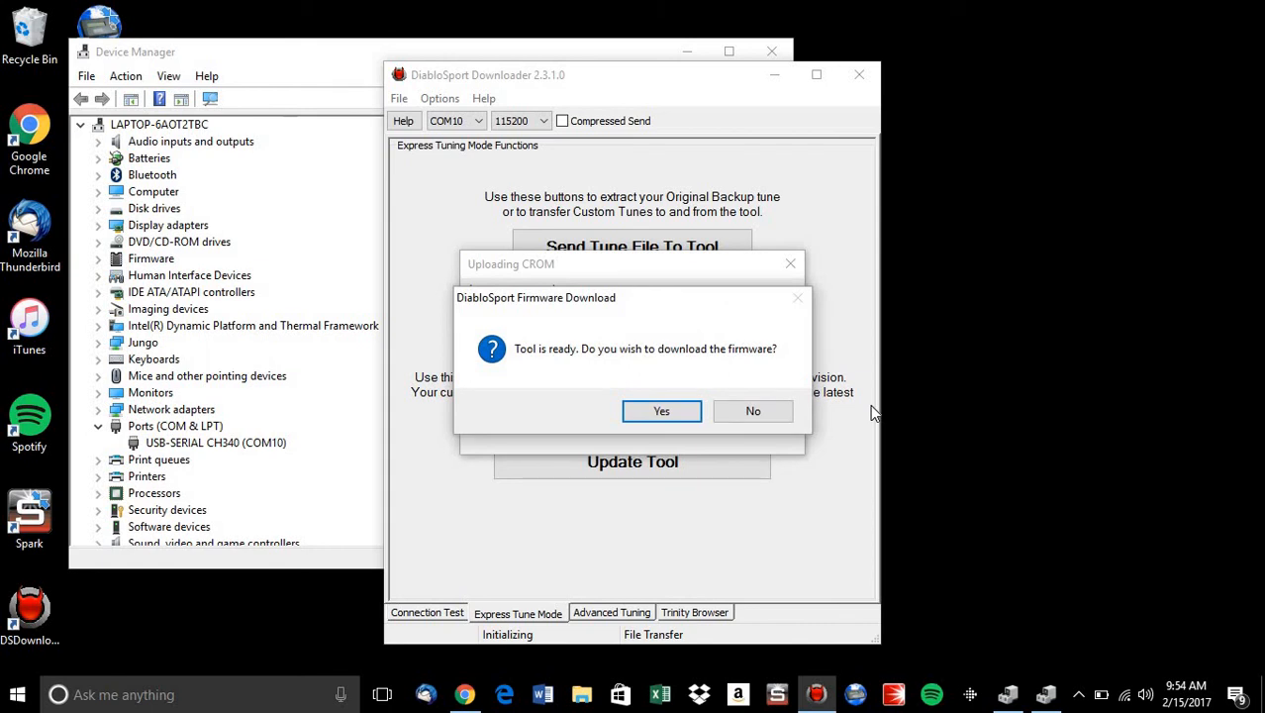
{"action": "left_click", "coordinate": [662, 411]}
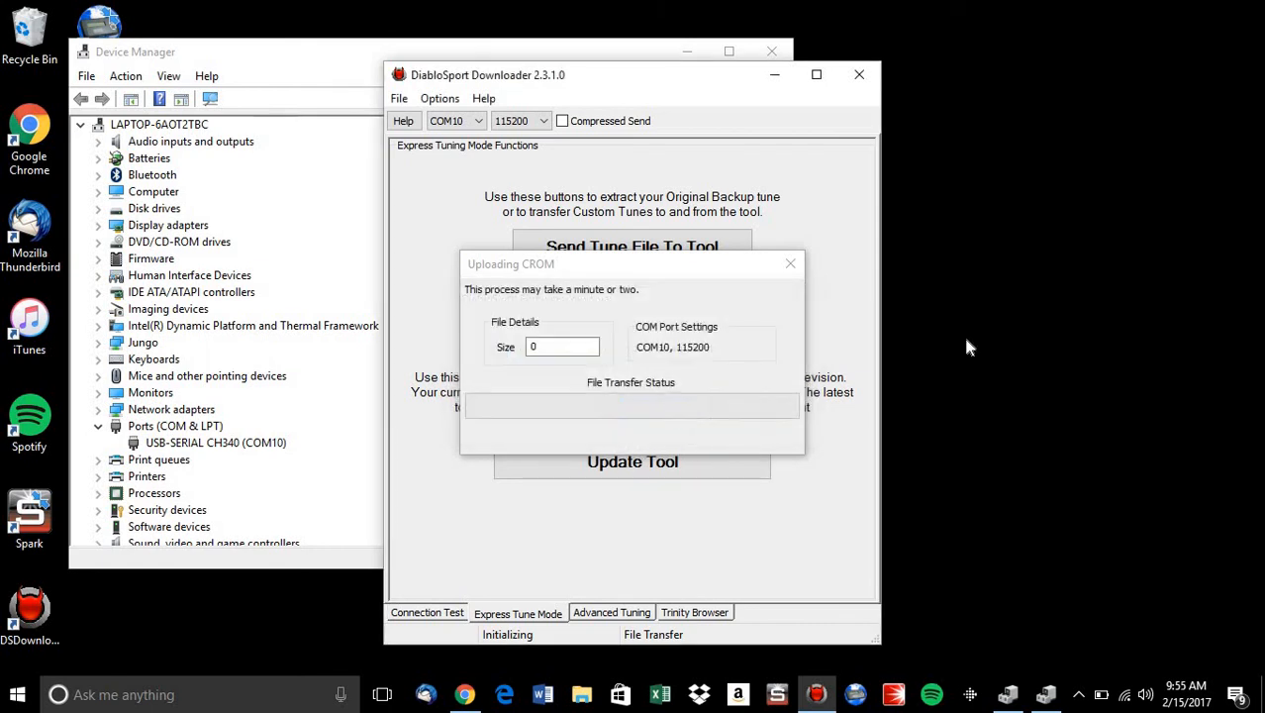